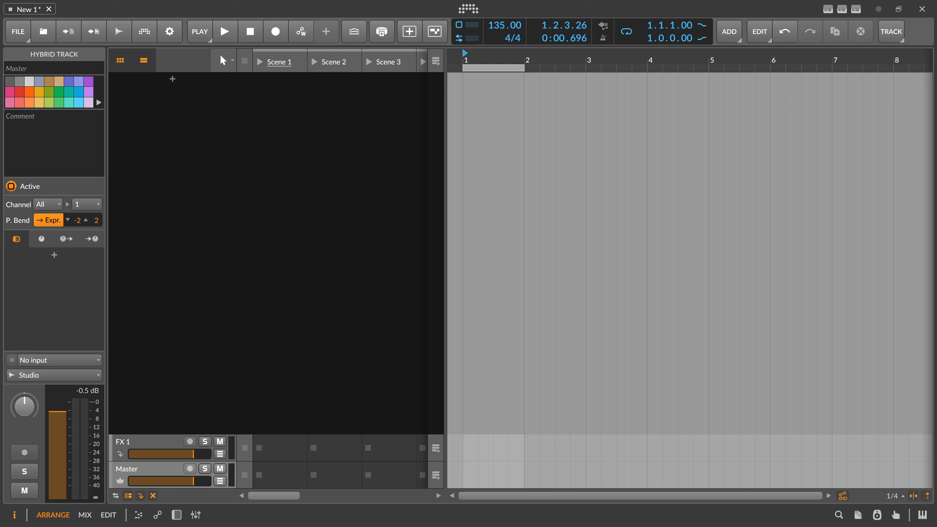
Create a new instrument track loaded with the Poly Grid device and arm it for recording.
{"action": "left_click", "coordinate": [172, 79]}
{"action": "type", "text": "poly grid"}
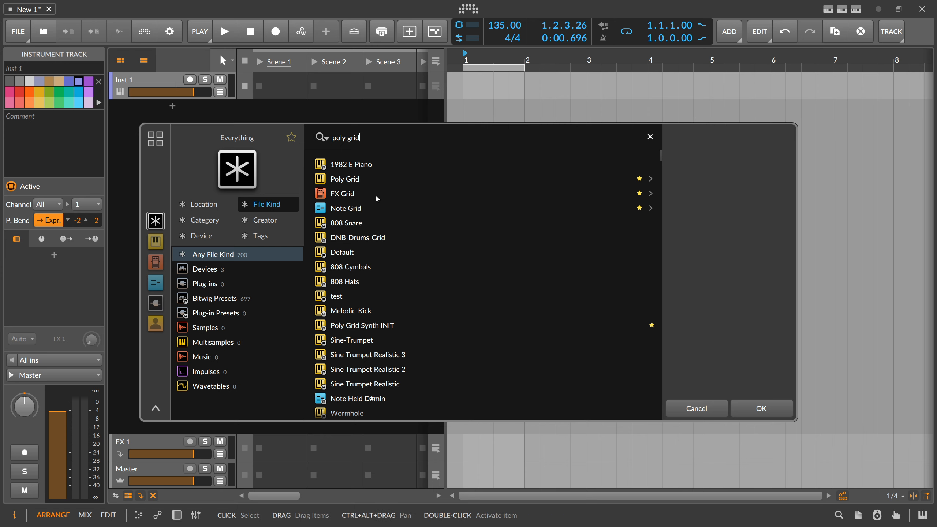
{"action": "double_click", "coordinate": [366, 178]}
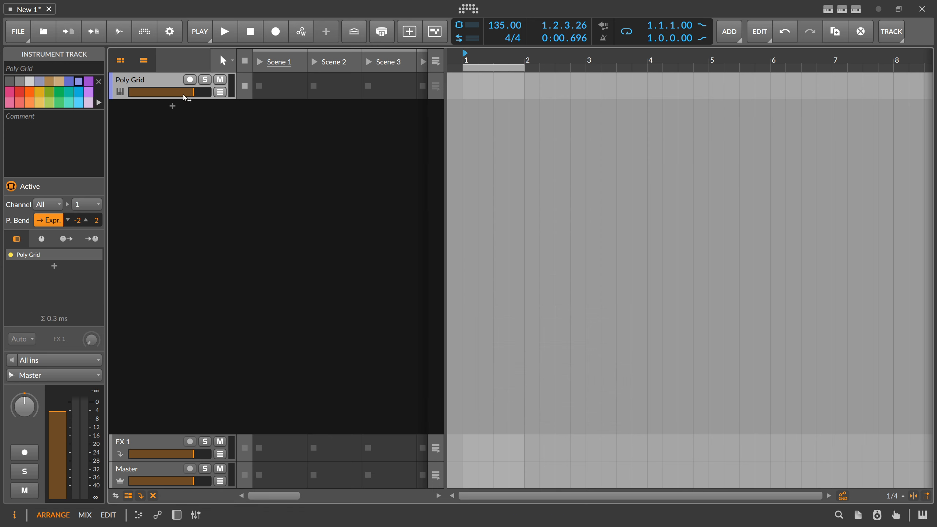
{"action": "left_click", "coordinate": [189, 80]}
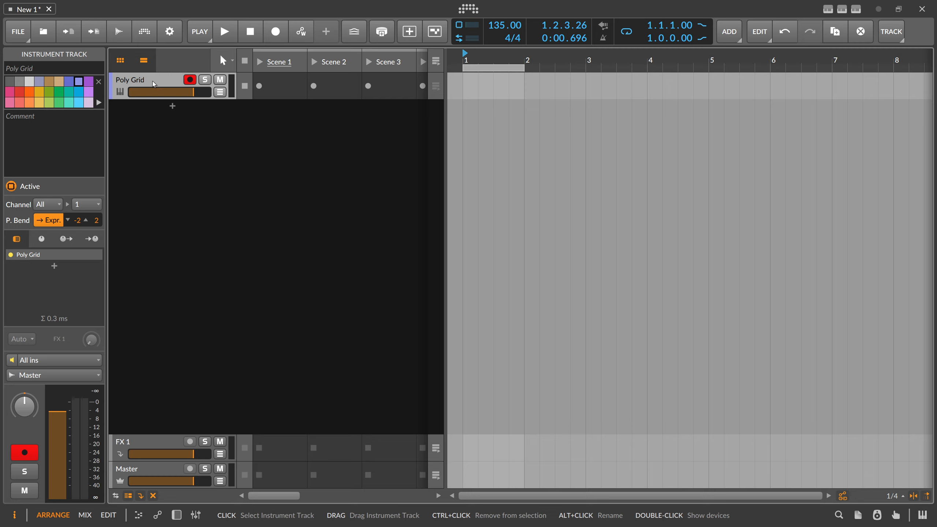
Open the Poly Grid patch for editing and add a Pulse oscillator module to the canvas.
{"action": "double_click", "coordinate": [154, 85]}
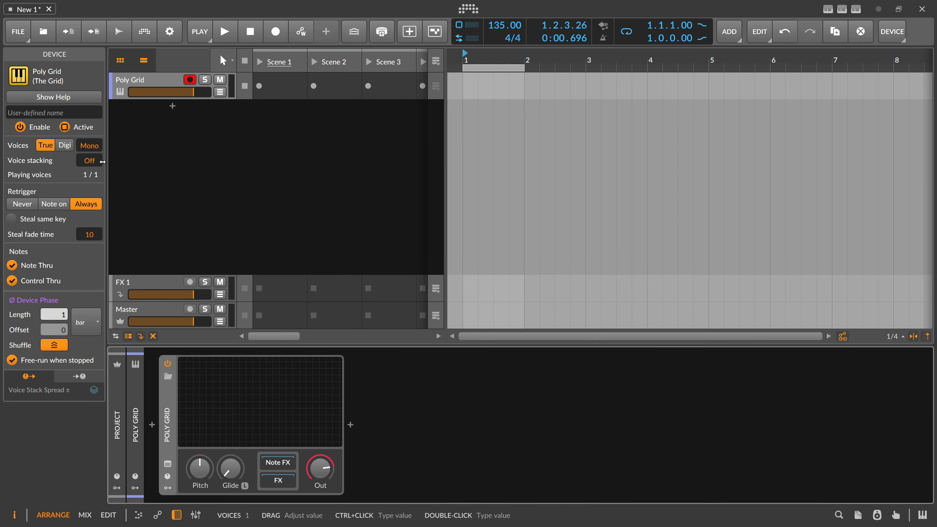
{"action": "double_click", "coordinate": [236, 389]}
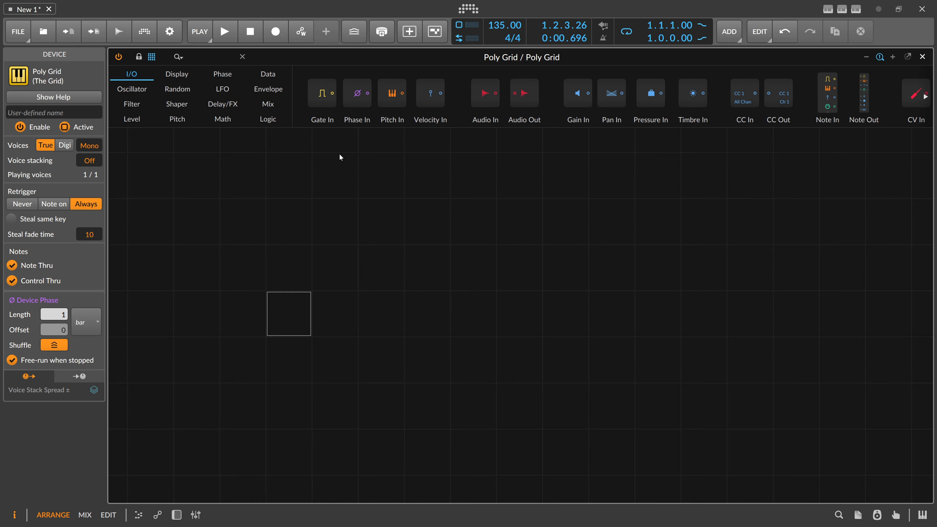
{"action": "type", "text": "pulse"}
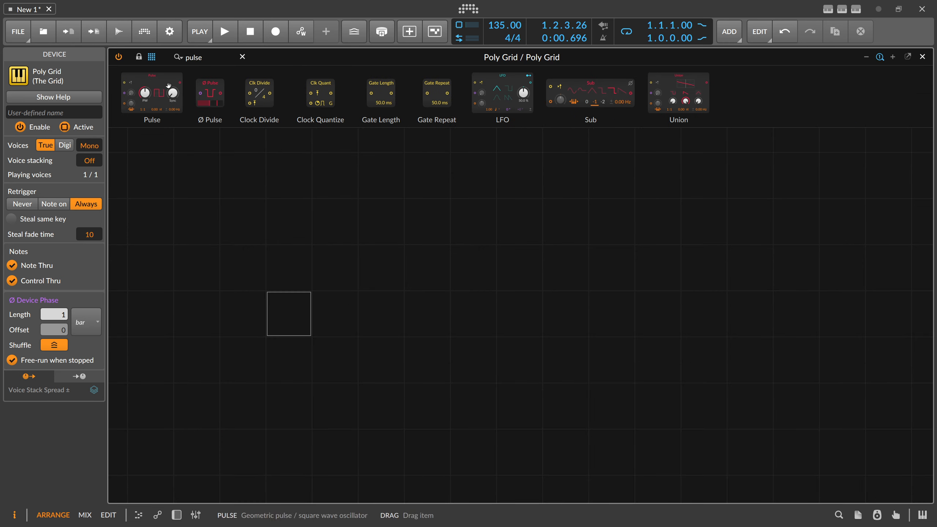
{"action": "left_click_drag", "start_coordinate": [152, 94], "coordinate": [300, 265]}
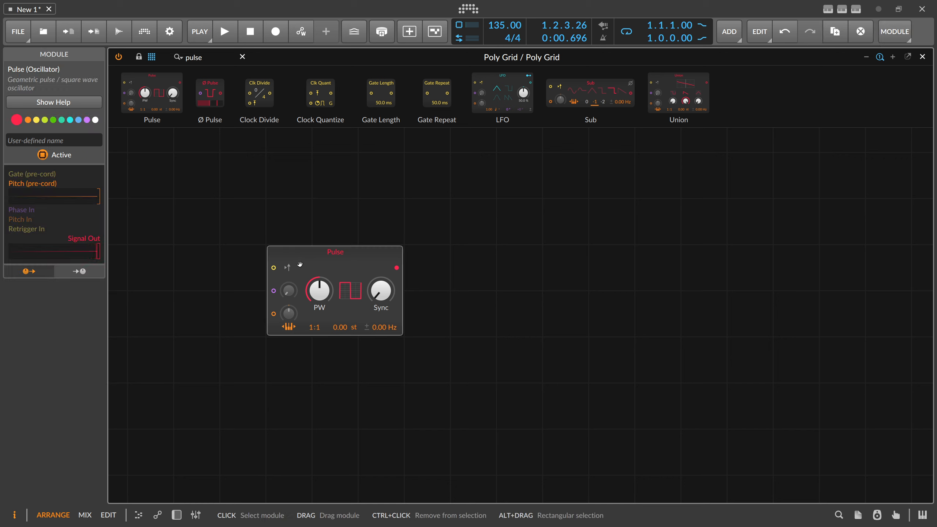
Add a Spectrum module beside the Pulse oscillator, widen it and feed the Pulse output into its first input.
{"action": "left_click_drag", "start_coordinate": [216, 57], "coordinate": [131, 60]}
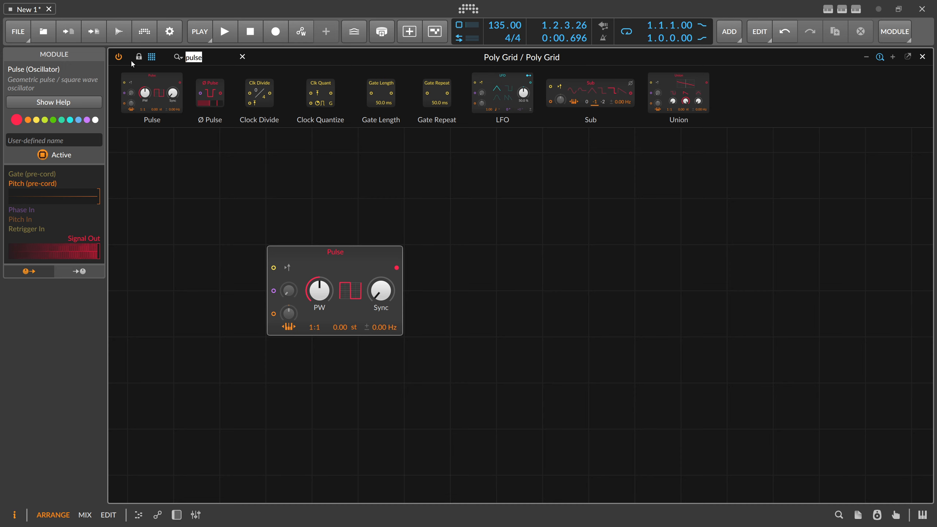
{"action": "type", "text": "spec"}
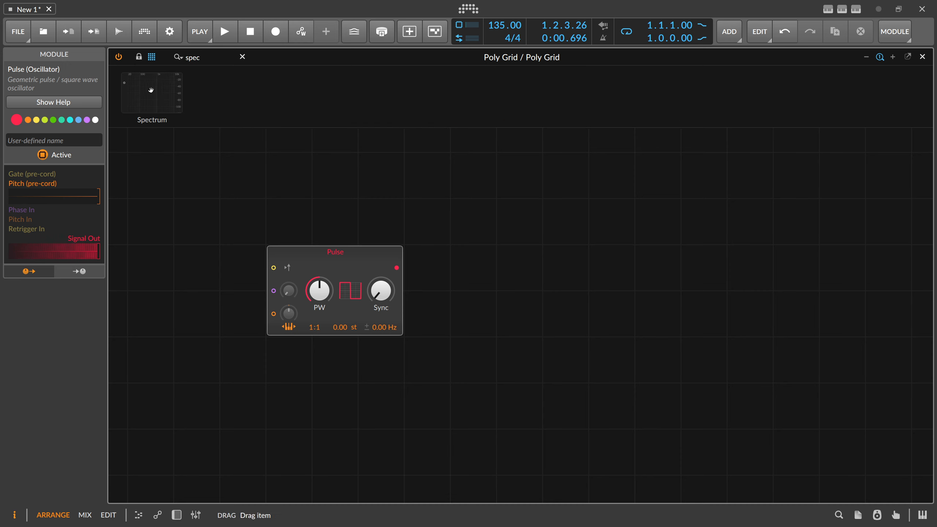
{"action": "left_click_drag", "start_coordinate": [151, 88], "coordinate": [426, 268]}
{"action": "left_click_drag", "start_coordinate": [540, 290], "coordinate": [815, 291]}
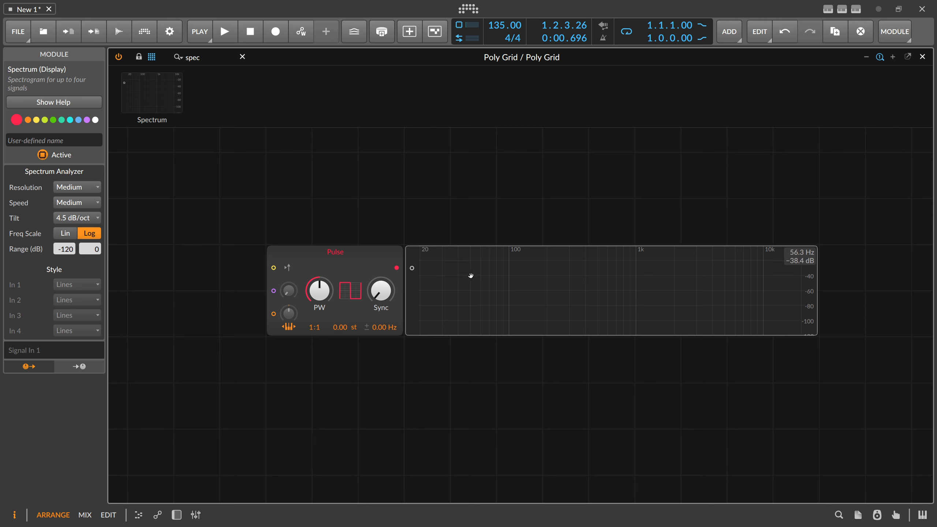
{"action": "left_click_drag", "start_coordinate": [396, 268], "coordinate": [539, 305]}
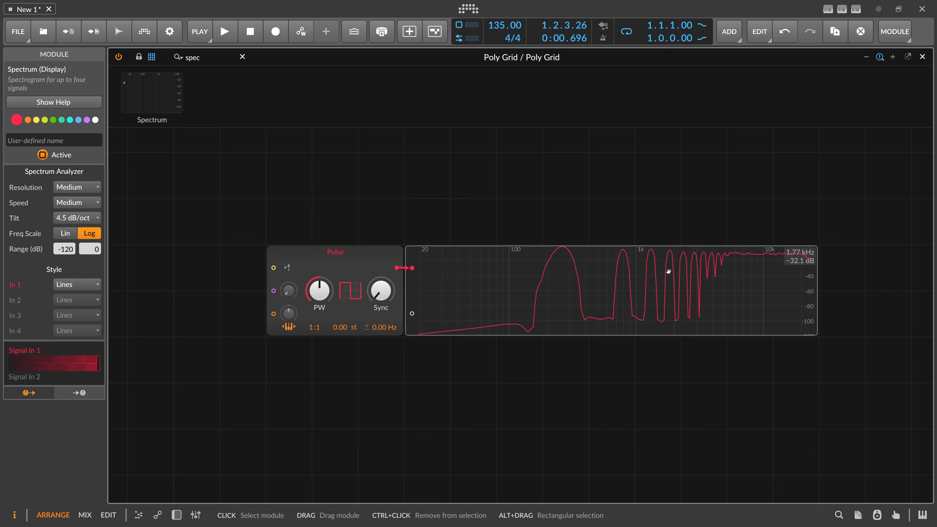
Replace the Pulse oscillator with a Sine oscillator for comparison, and swap it back to Pulse.
{"action": "right_click", "coordinate": [358, 259]}
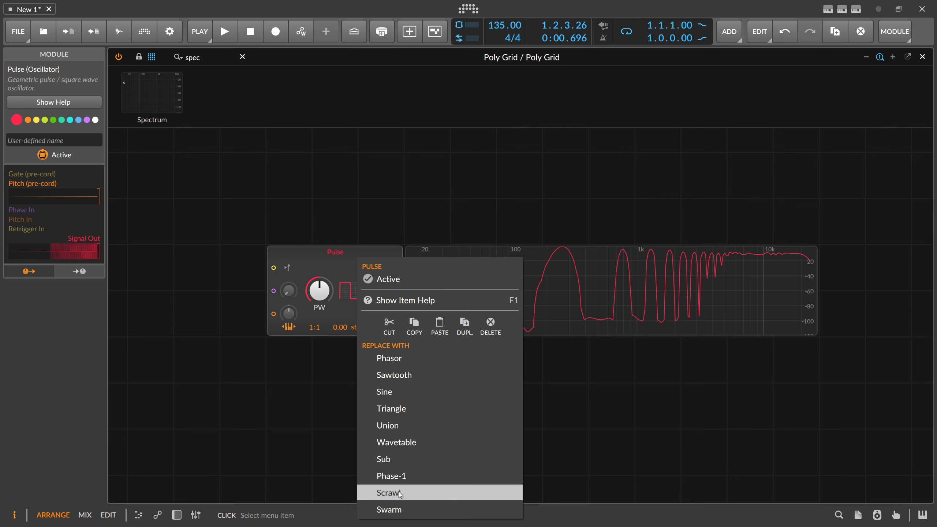
{"action": "left_click", "coordinate": [395, 395]}
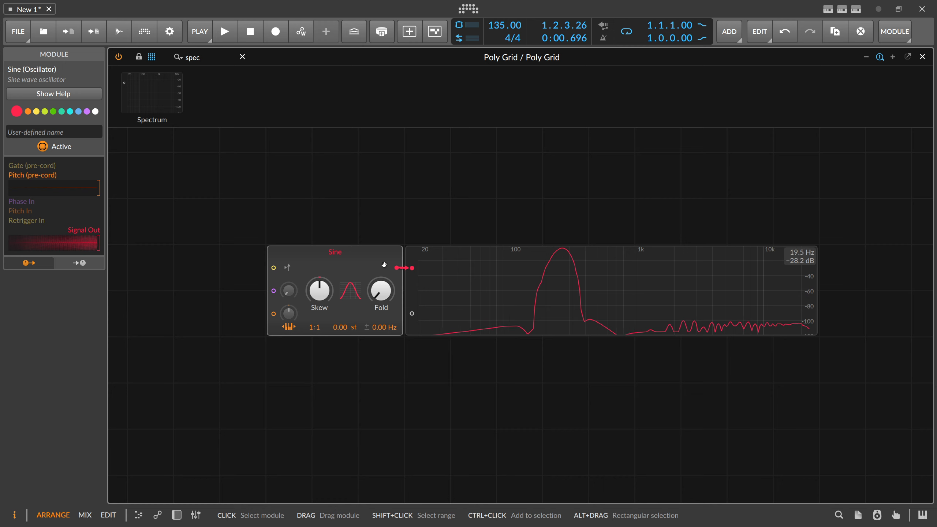
{"action": "right_click", "coordinate": [378, 292]}
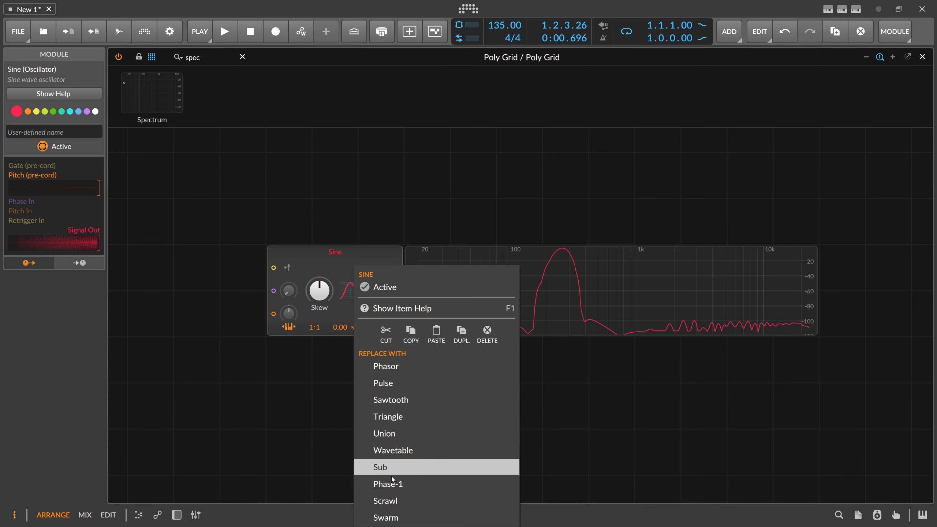
{"action": "left_click", "coordinate": [401, 388]}
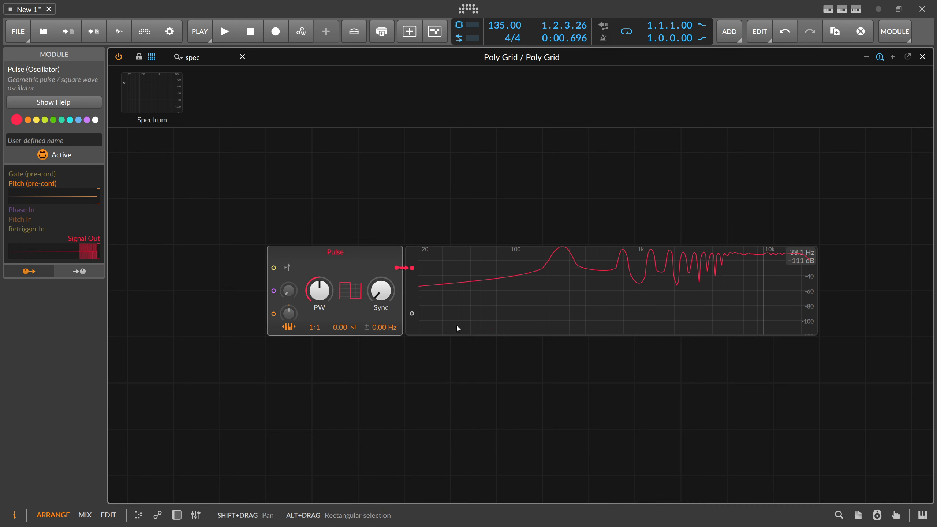
Delete the Spectrum module and disable the Pulse oscillator's keyboard pitch input.
{"action": "left_click", "coordinate": [412, 288]}
{"action": "key", "text": "Delete"}
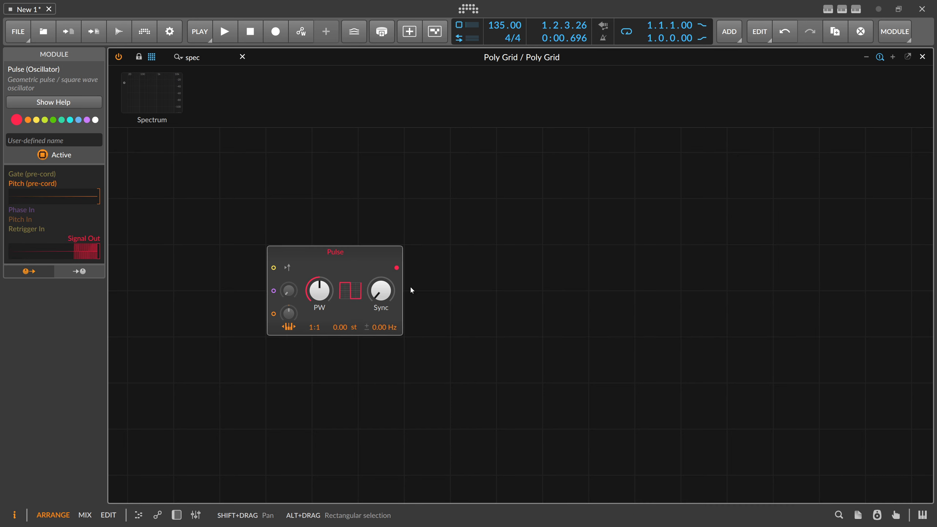
{"action": "left_click", "coordinate": [289, 326]}
Add a Freq → Pitch module that feeds the pitch input of the Pulse oscillator.
{"action": "left_click_drag", "start_coordinate": [300, 221], "coordinate": [400, 219]}
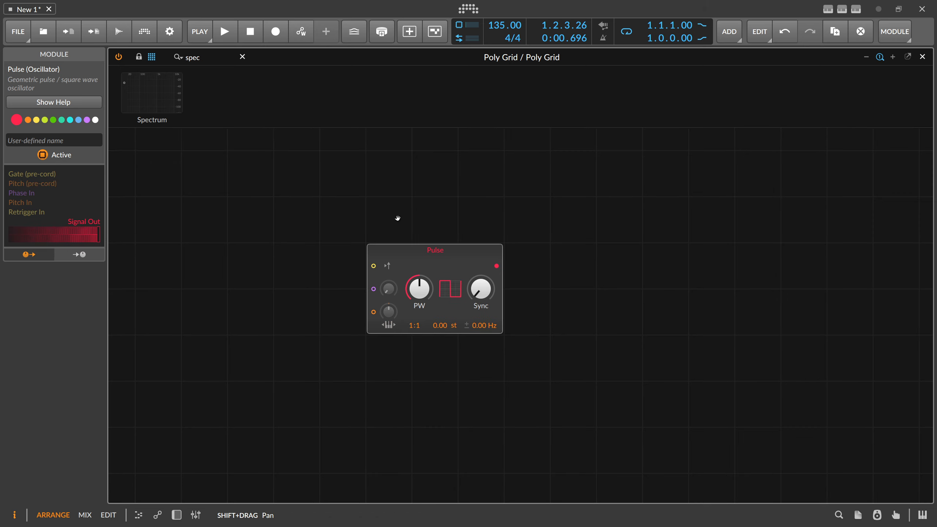
{"action": "left_click", "coordinate": [197, 59]}
{"action": "key", "text": "BackSpace"}
{"action": "type", "text": "freq"}
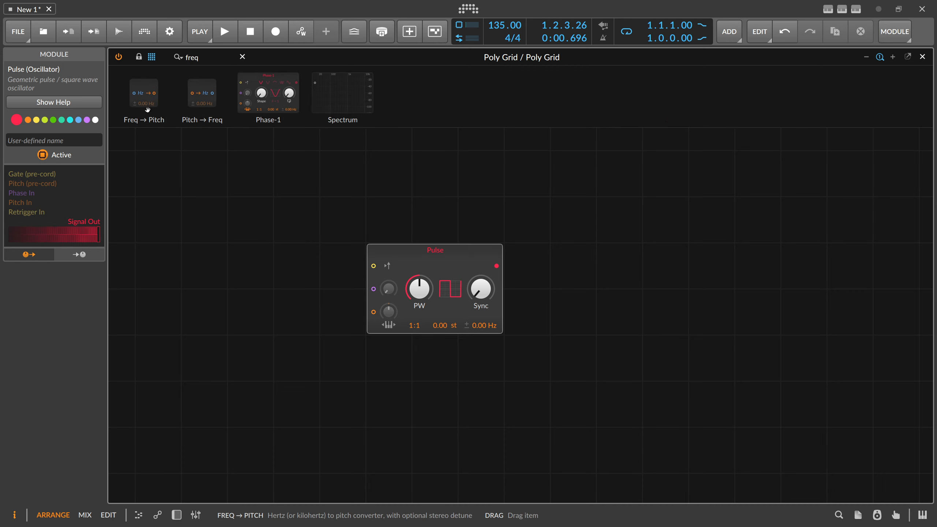
{"action": "left_click_drag", "start_coordinate": [147, 110], "coordinate": [389, 301]}
Add a Constant module feeding the Freq → Pitch converter and set its value to 160.
{"action": "triple_click", "coordinate": [207, 58]}
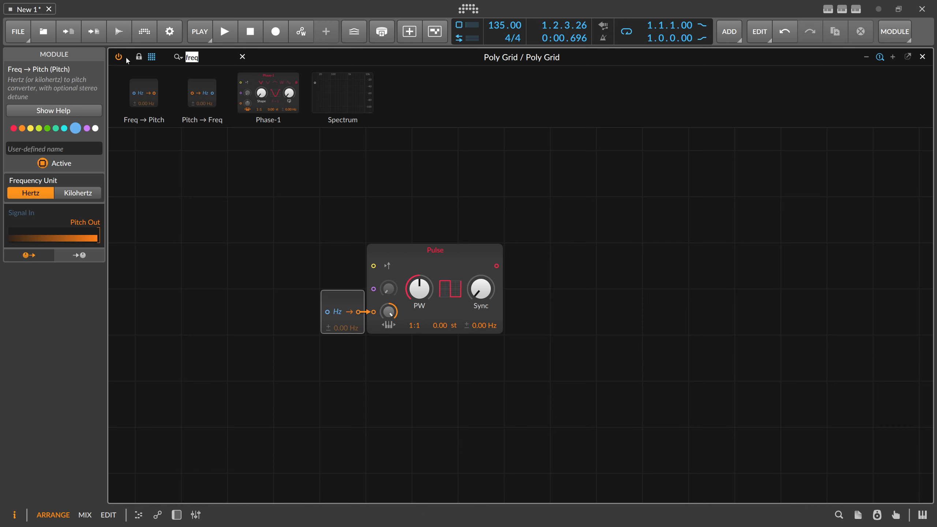
{"action": "key", "text": "BackSpace"}
{"action": "type", "text": "con"}
{"action": "left_click_drag", "start_coordinate": [149, 98], "coordinate": [297, 308]}
{"action": "double_click", "coordinate": [313, 327]}
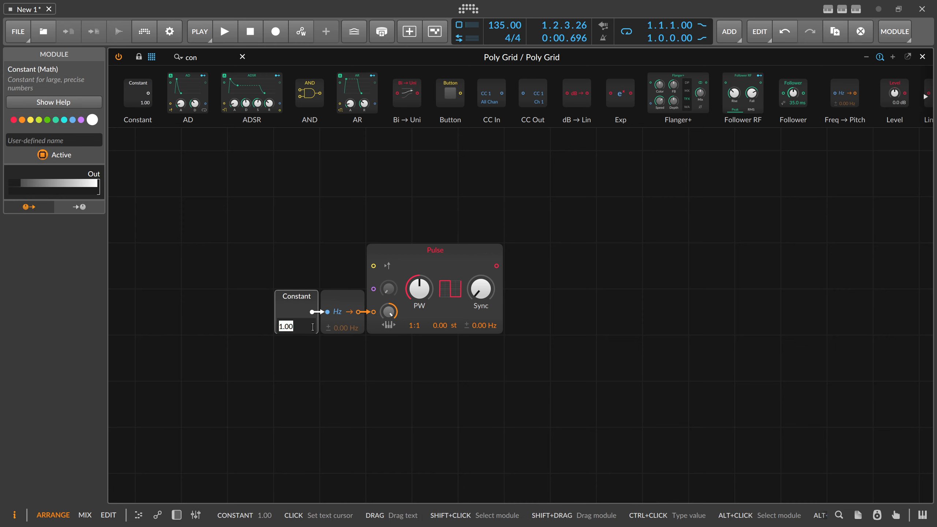
{"action": "type", "text": "1"}
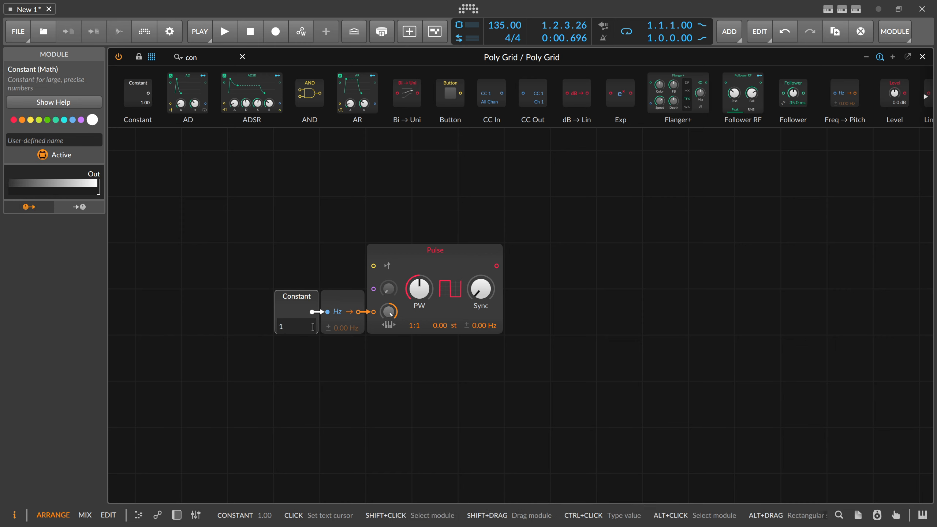
{"action": "key", "text": "Return"}
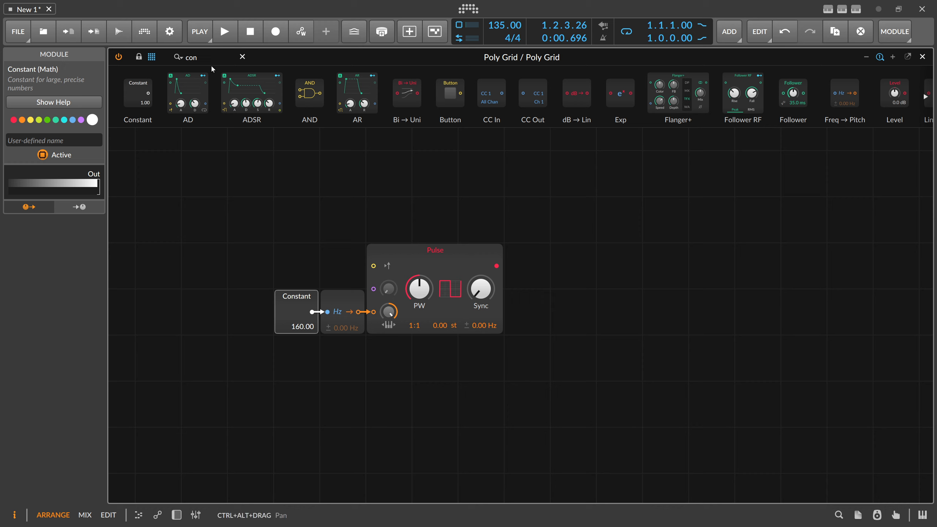
Add an AD envelope after the Pulse output and shorten its decay.
{"action": "left_click_drag", "start_coordinate": [206, 57], "coordinate": [121, 107]}
{"action": "left_click_drag", "start_coordinate": [180, 79], "coordinate": [496, 266]}
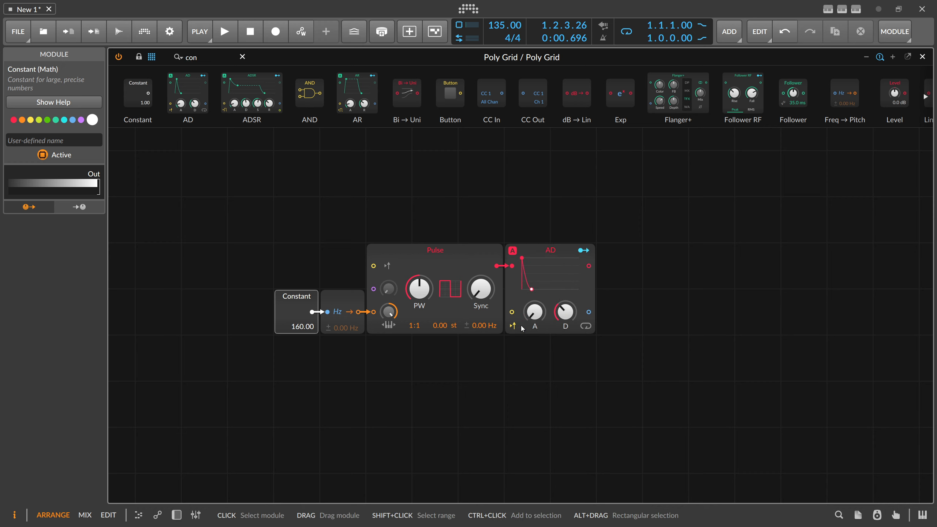
{"action": "left_click_drag", "start_coordinate": [564, 313], "coordinate": [564, 318]}
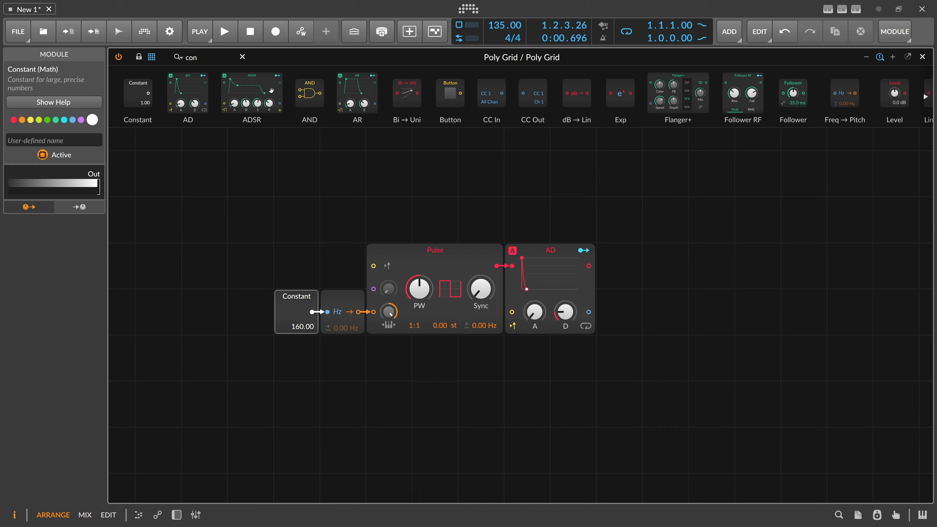
Add an Audio Out module after the AD envelope and lengthen the envelope's decay slightly.
{"action": "triple_click", "coordinate": [210, 60]}
{"action": "type", "text": "out"}
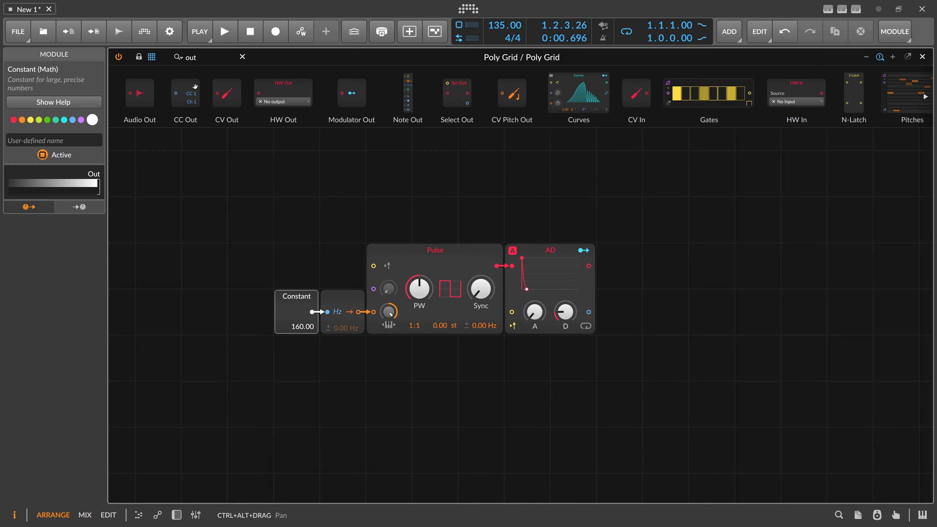
{"action": "left_click_drag", "start_coordinate": [139, 93], "coordinate": [605, 267]}
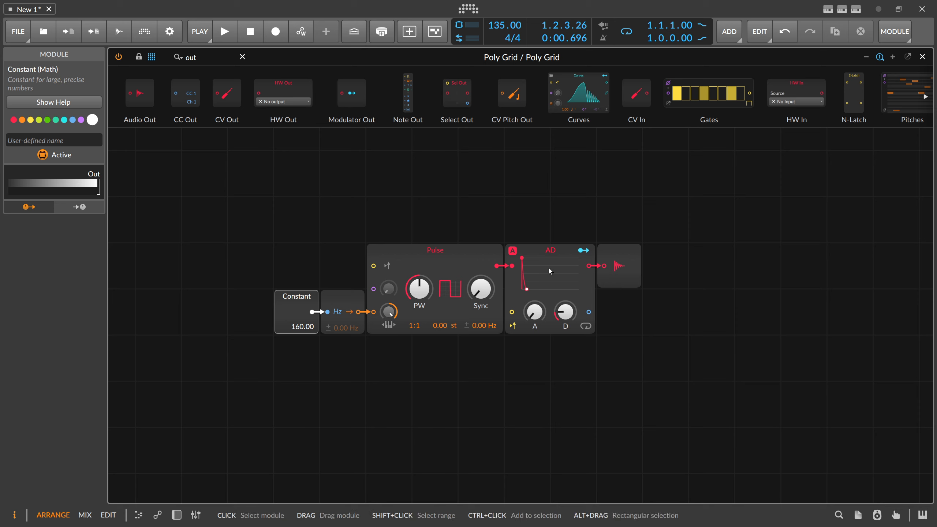
{"action": "left_click_drag", "start_coordinate": [565, 311], "coordinate": [563, 314]}
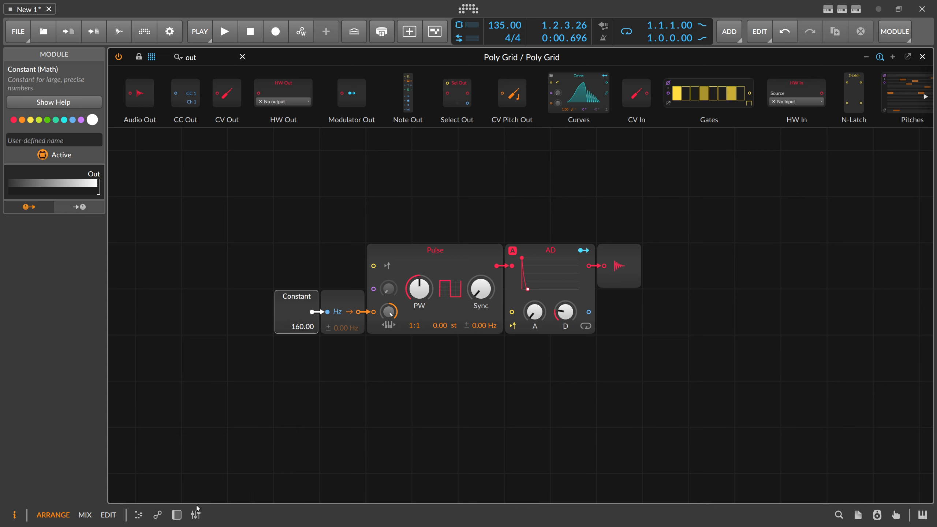
Show the device chain and insert an EQ-5 after the Poly Grid.
{"action": "left_click", "coordinate": [177, 515]}
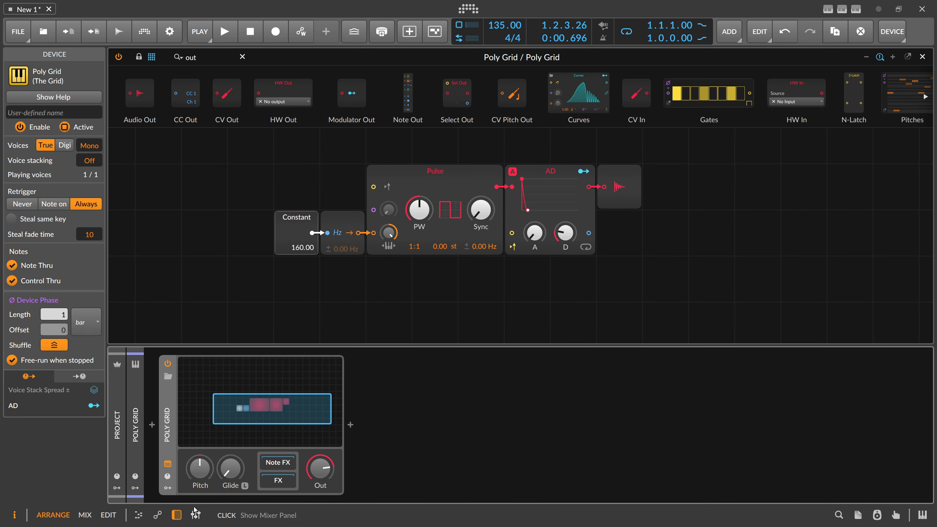
{"action": "left_click", "coordinate": [351, 424]}
{"action": "type", "text": "eq"}
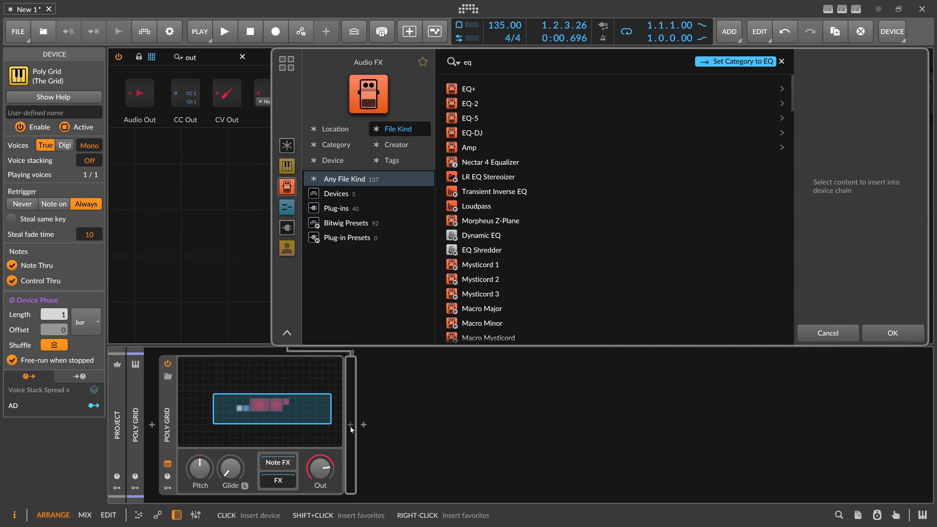
{"action": "key", "text": "Down"}
{"action": "key", "text": "Down"}
{"action": "key", "text": "Down"}
{"action": "key", "text": "Return"}
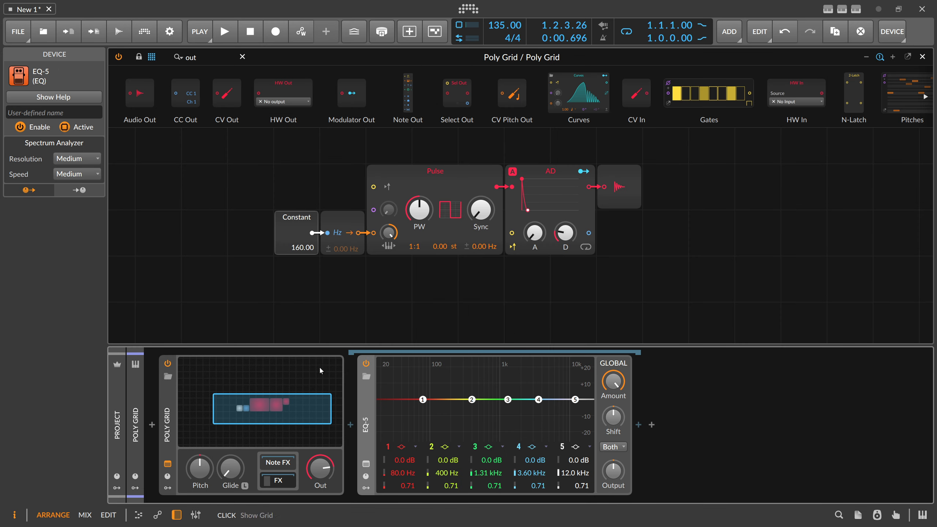
Set the EQ-5 spectrum analyzer to Huge resolution and Slow speed.
{"action": "left_click", "coordinate": [69, 165]}
{"action": "left_click", "coordinate": [72, 215]}
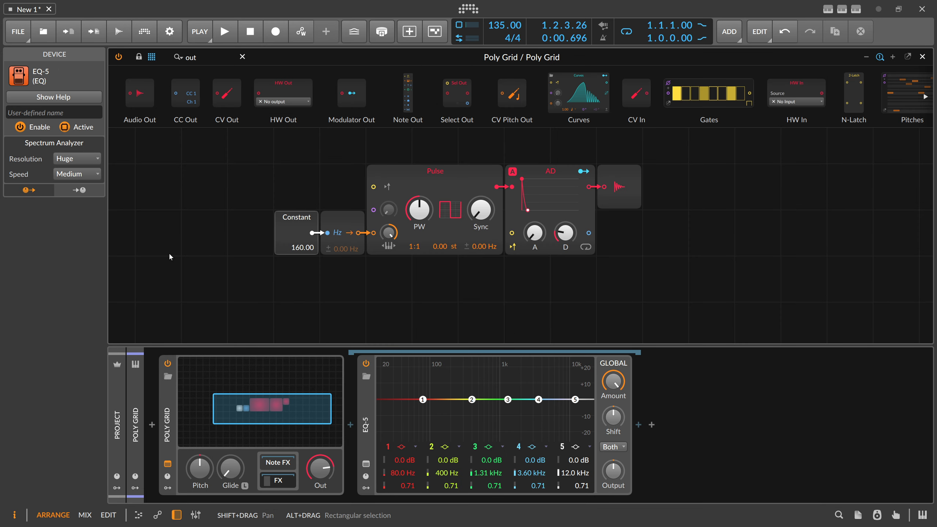
{"action": "left_click", "coordinate": [70, 174]}
{"action": "left_click", "coordinate": [68, 229]}
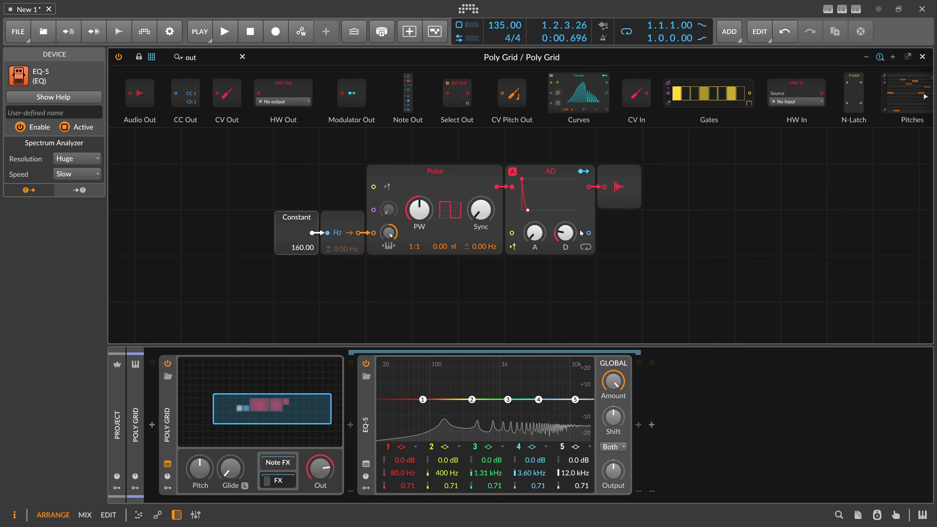
Lengthen the AD envelope's decay, and try the Pulse oscillator's Sync at about +17.55 st before resetting it to default.
{"action": "left_click_drag", "start_coordinate": [565, 232], "coordinate": [565, 234]}
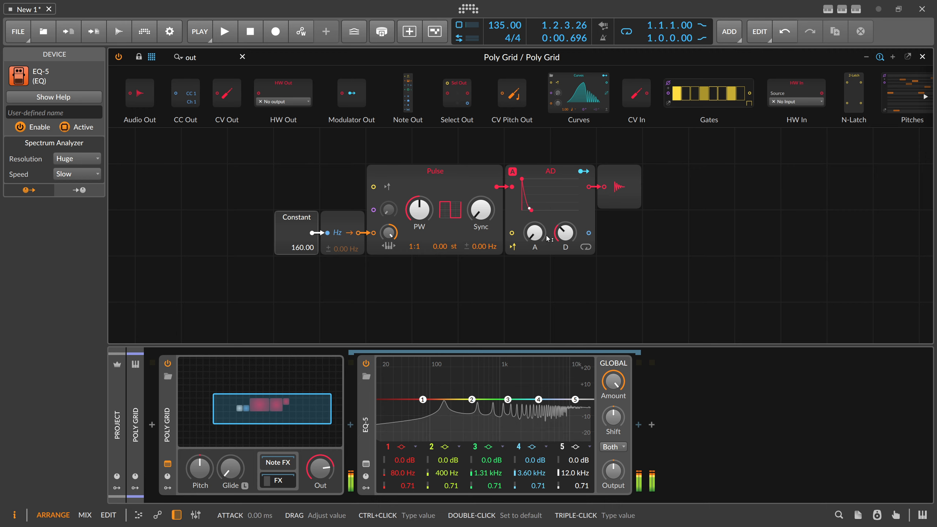
{"action": "left_click_drag", "start_coordinate": [476, 211], "coordinate": [475, 179]}
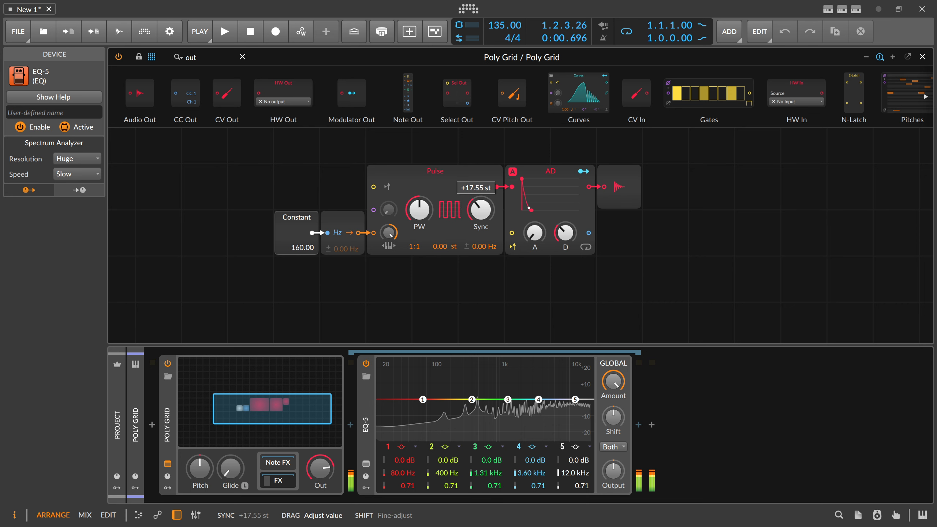
{"action": "double_click", "coordinate": [474, 214]}
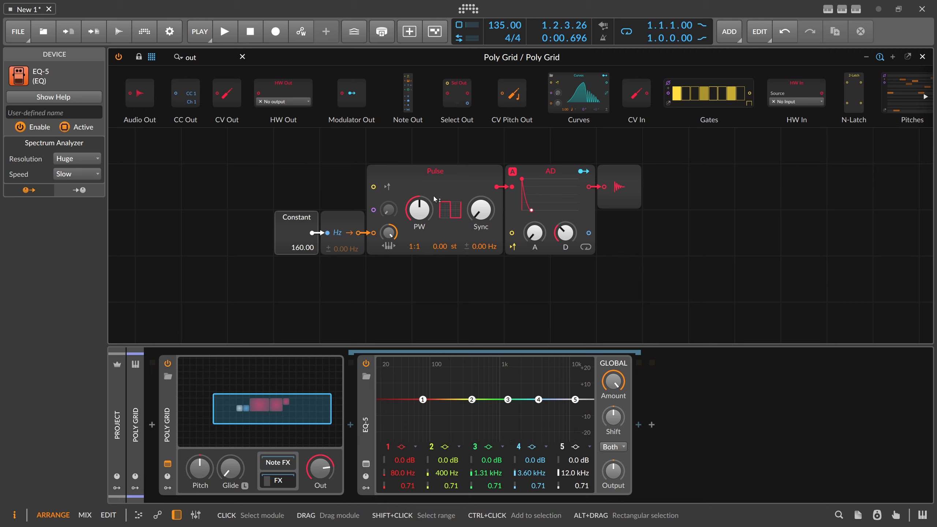
Try the Pulse oscillator's Sync at about +15.63 st and return it to default.
{"action": "left_click_drag", "start_coordinate": [473, 216], "coordinate": [474, 198]}
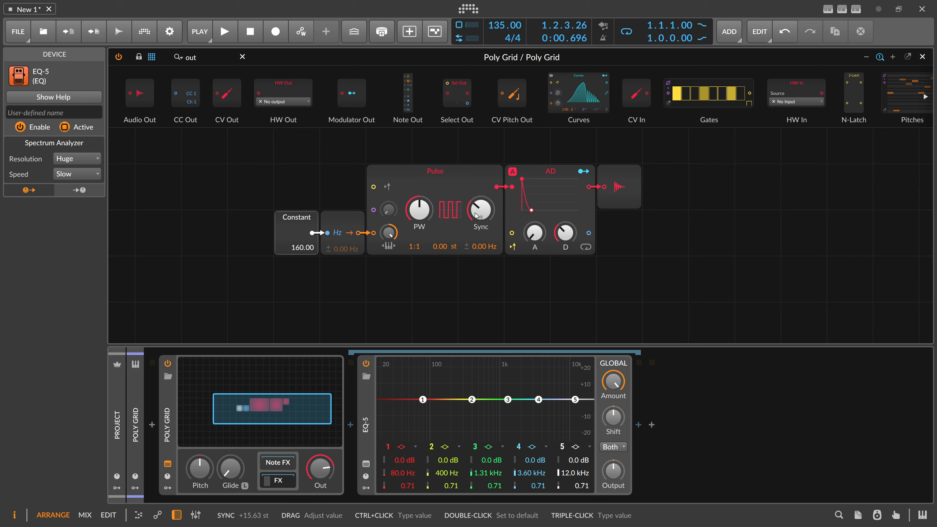
{"action": "double_click", "coordinate": [475, 213]}
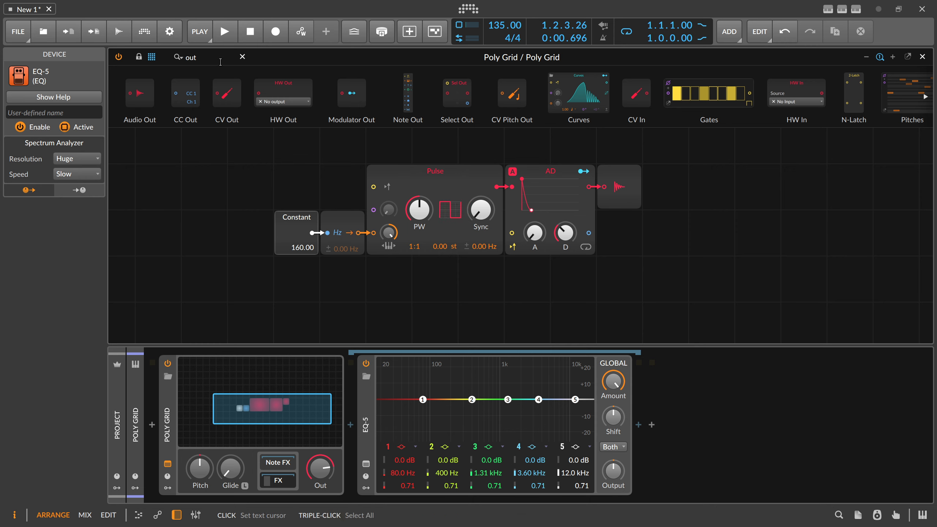
Insert a Low-pass MG filter between the Pulse and AD modules and set its cutoff to about 194 Hz.
{"action": "left_click_drag", "start_coordinate": [221, 60], "coordinate": [142, 59]}
{"action": "type", "text": "mg"}
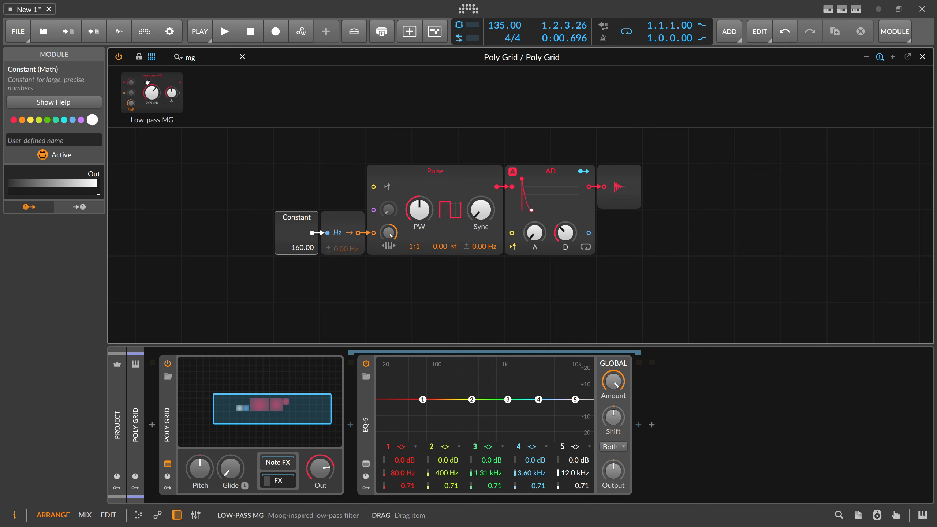
{"action": "left_click_drag", "start_coordinate": [148, 92], "coordinate": [498, 181]}
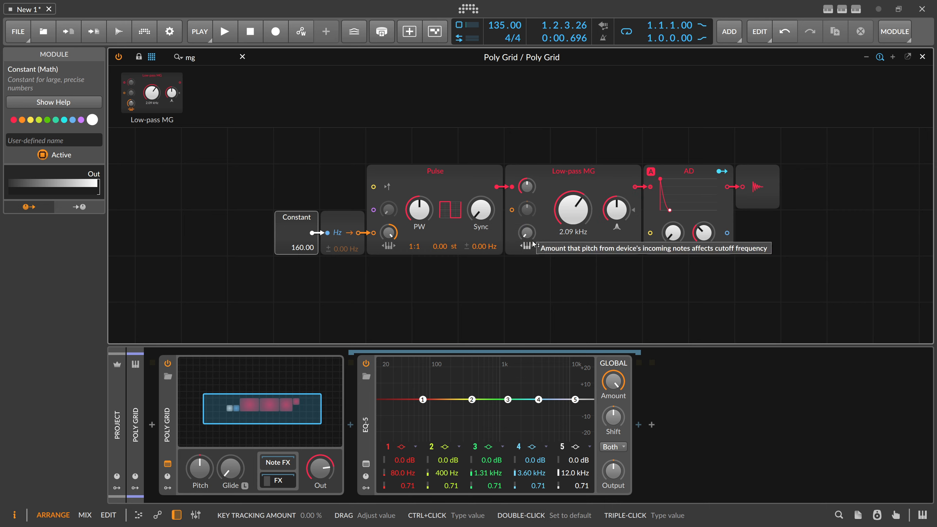
{"action": "left_click_drag", "start_coordinate": [570, 209], "coordinate": [574, 208]}
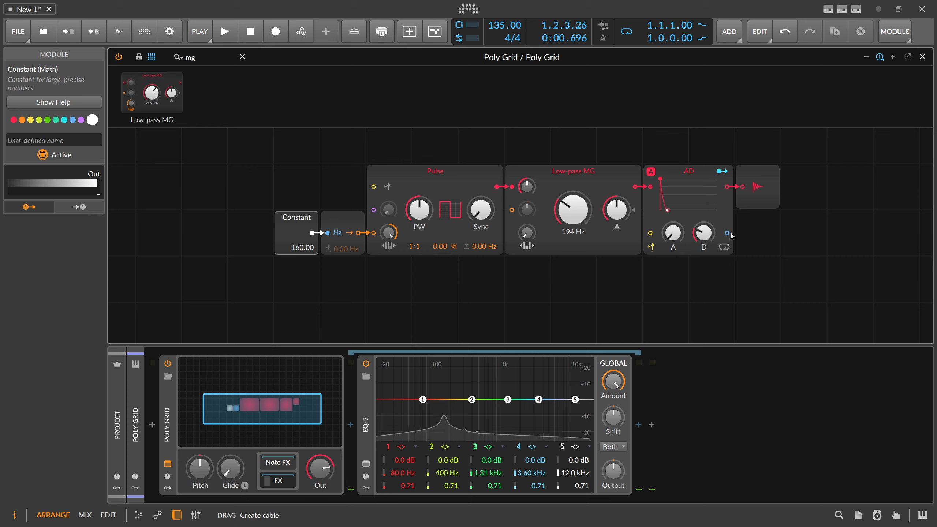
Modulate the Low-pass MG cutoff with the AD envelope output by about 51 st and shorten the AD decay slightly.
{"action": "left_click_drag", "start_coordinate": [728, 233], "coordinate": [529, 192]}
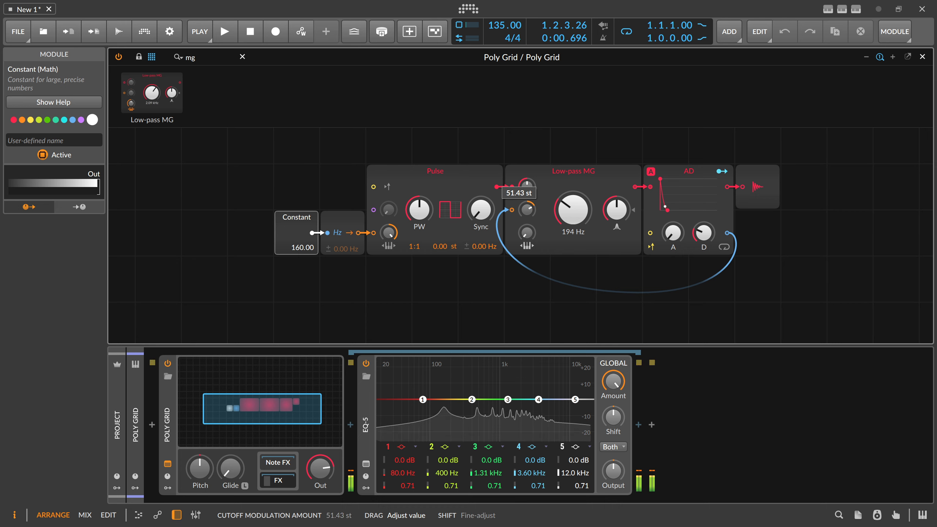
{"action": "left_click_drag", "start_coordinate": [704, 232], "coordinate": [703, 232]}
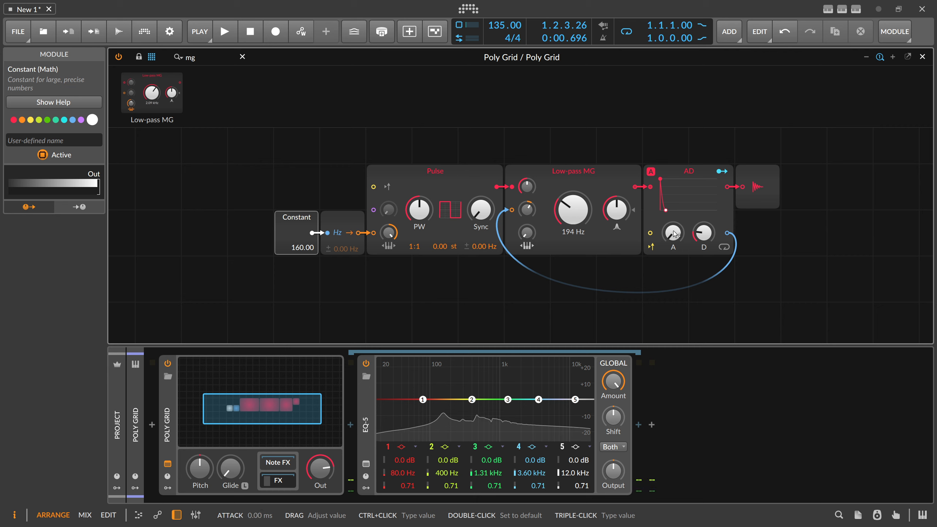
Set the Low-pass MG's resonance to 0% and increase its cutoff modulation amount slightly.
{"action": "left_click_drag", "start_coordinate": [527, 186], "coordinate": [527, 183]}
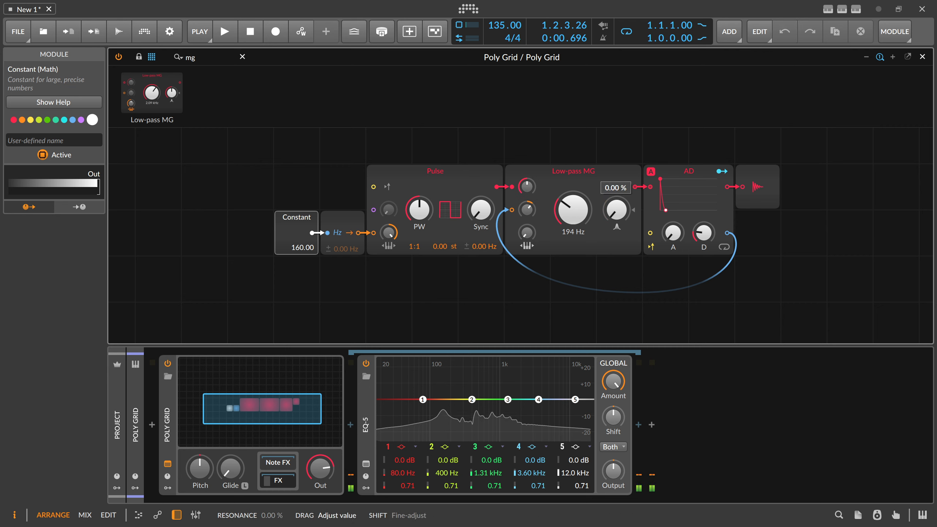
{"action": "left_click_drag", "start_coordinate": [617, 209], "coordinate": [616, 234]}
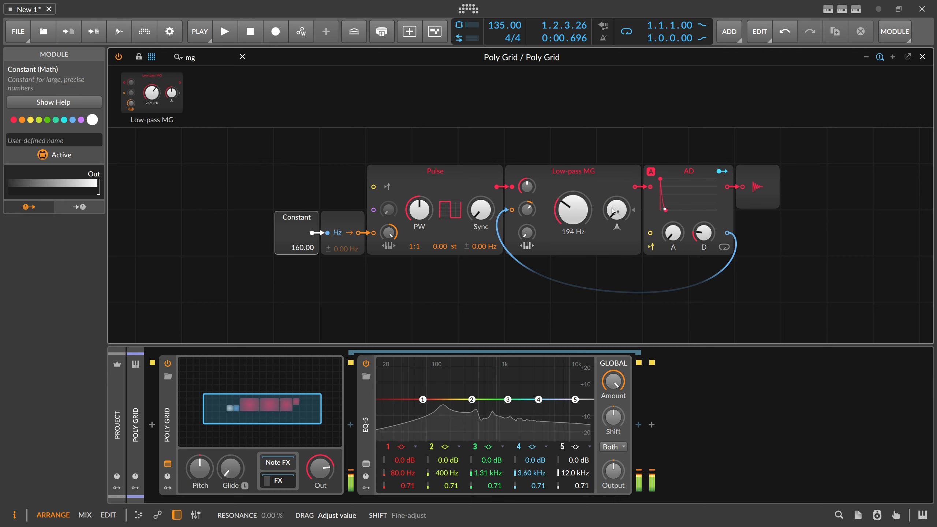
{"action": "left_click_drag", "start_coordinate": [531, 210], "coordinate": [531, 203]}
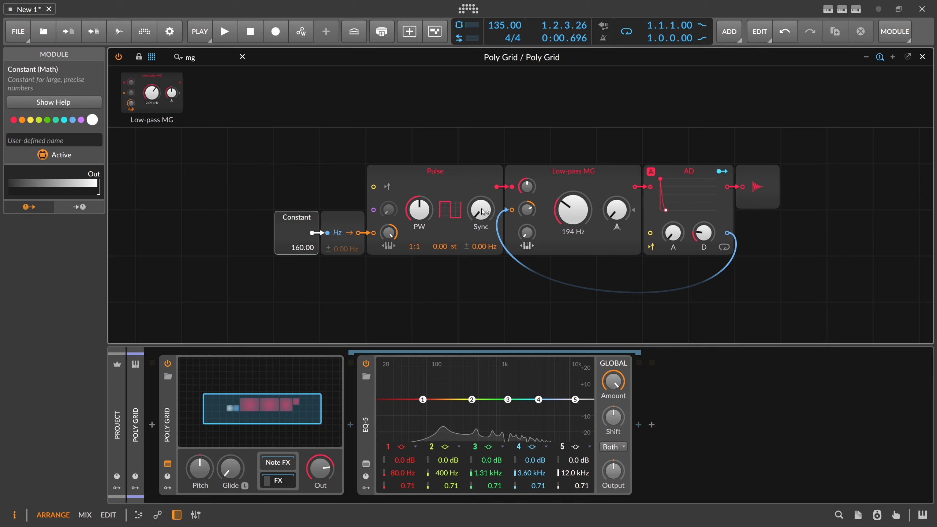
Adjust the AD decay while trying the Pulse Sync at about +16.73 st and +19.89 st, and reset the Sync to default.
{"action": "left_click_drag", "start_coordinate": [480, 209], "coordinate": [480, 191]}
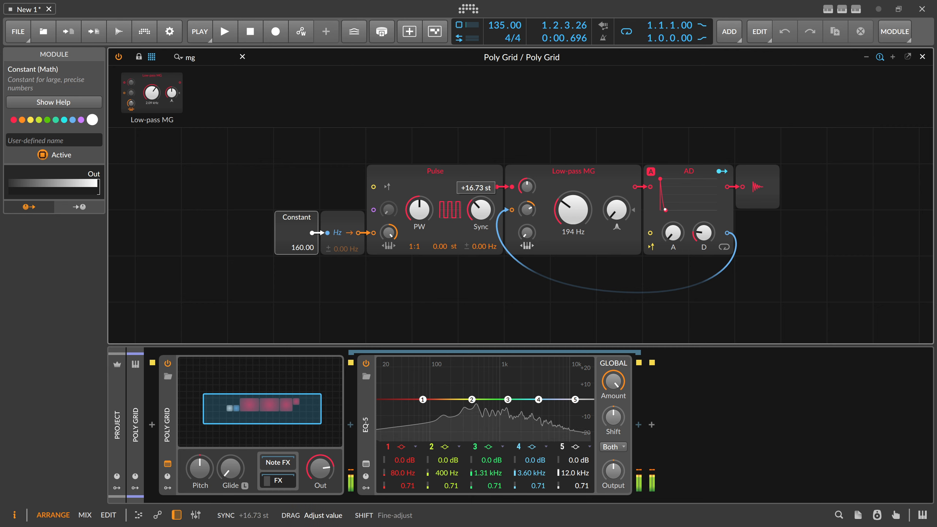
{"action": "left_click_drag", "start_coordinate": [703, 232], "coordinate": [703, 229]}
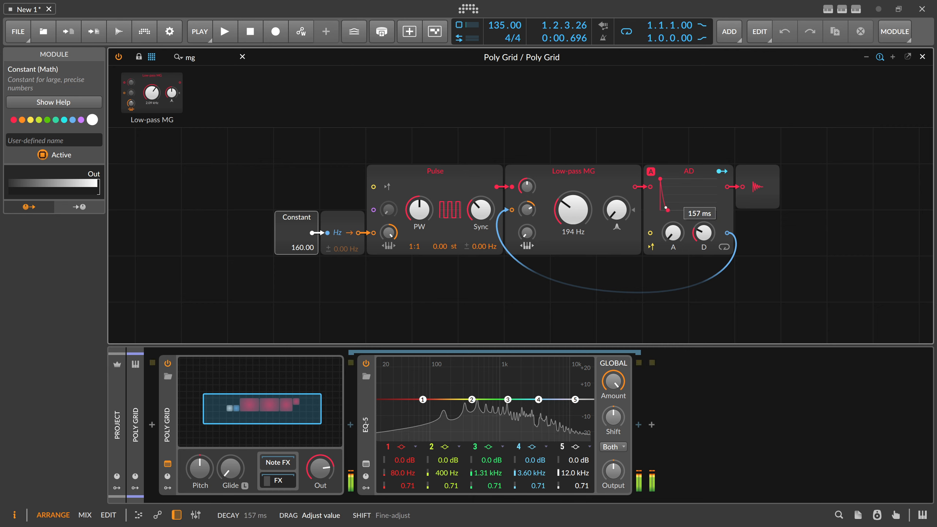
{"action": "mouse_move", "coordinate": [481, 209]}
{"action": "left_mouse_down"}
{"action": "mouse_move", "coordinate": [480, 219]}
{"action": "mouse_move", "coordinate": [480, 203]}
{"action": "left_mouse_up"}
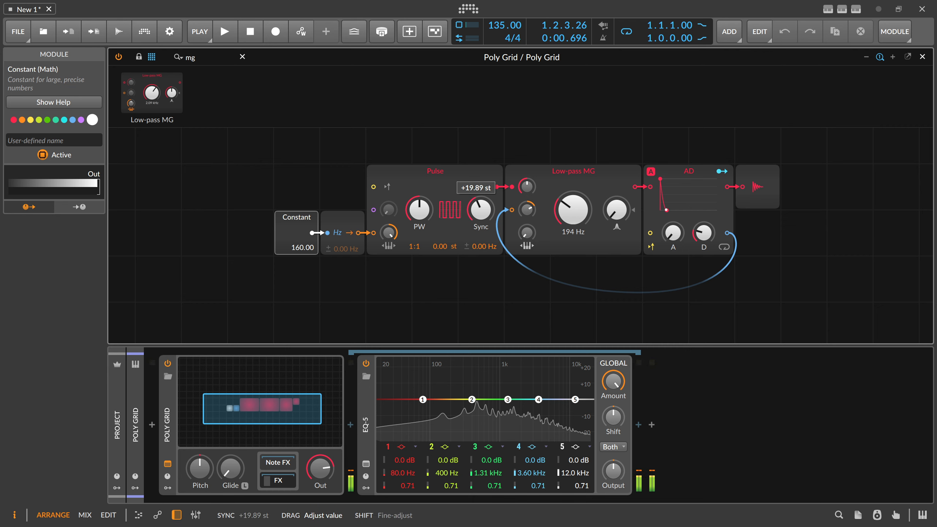
{"action": "double_click", "coordinate": [480, 209]}
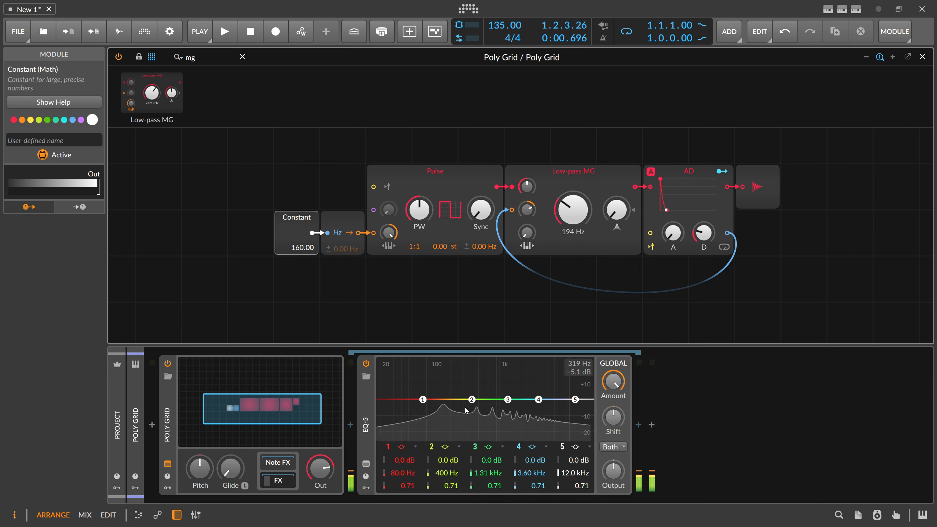
Sweep the Pulse Sync up to about +24.82 st while comparing the spectrum, and enter an exact Sync value.
{"action": "left_click_drag", "start_coordinate": [480, 209], "coordinate": [481, 176]}
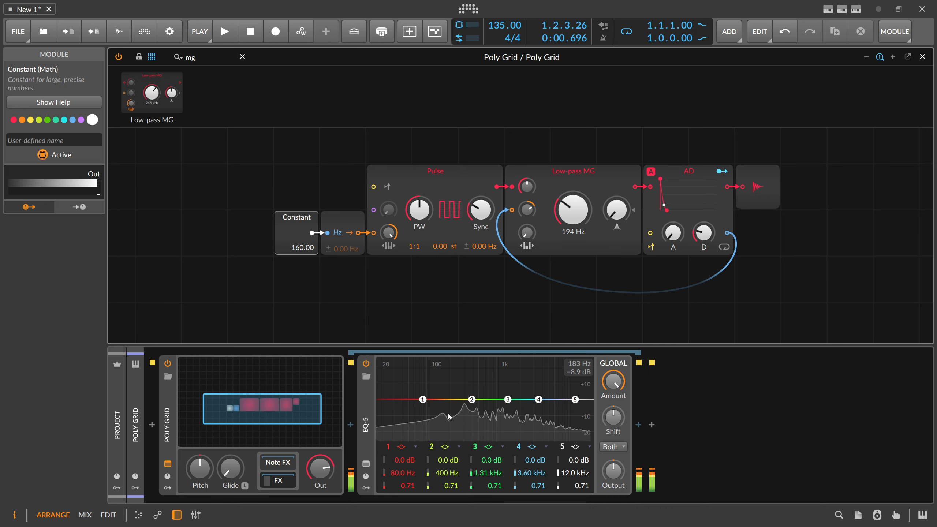
{"action": "left_click_drag", "start_coordinate": [480, 210], "coordinate": [480, 210]}
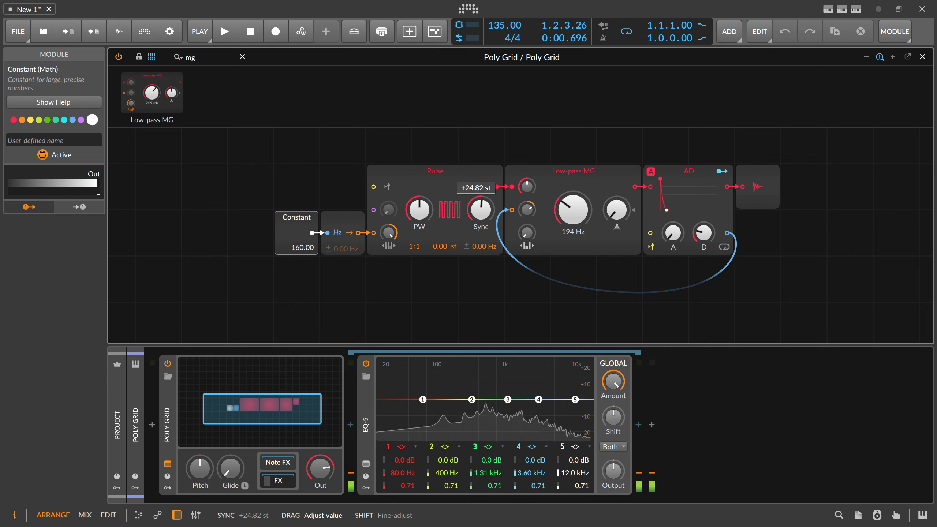
{"action": "left_click_drag", "start_coordinate": [480, 209], "coordinate": [480, 210]}
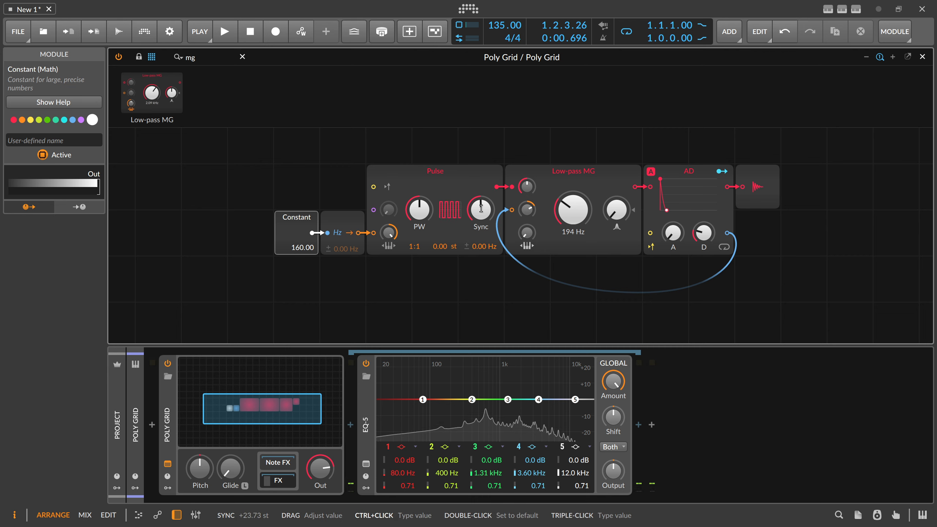
{"action": "left_click", "coordinate": [480, 209], "text": "ctrl"}
{"action": "key", "text": "Return"}
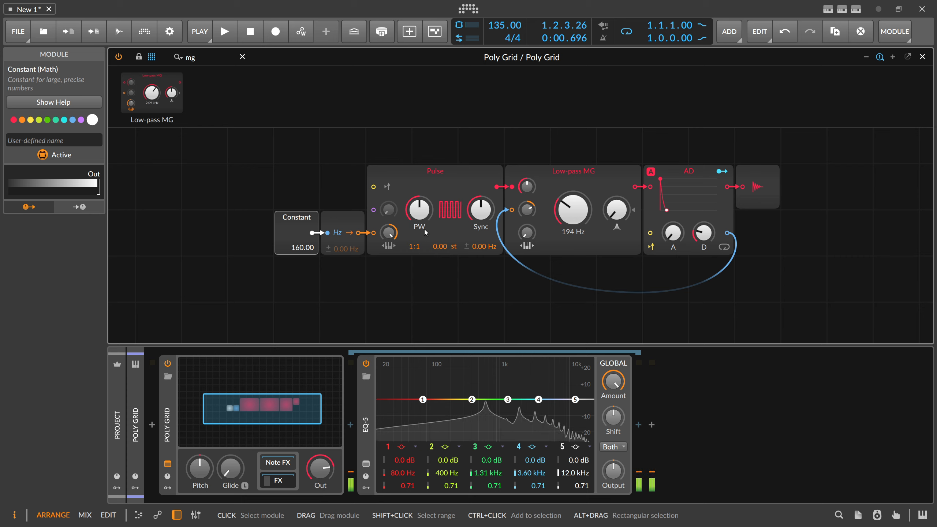
Lower the Pulse Sync to about +4.25 st, comparing it with a higher setting, and set the Low-pass MG cutoff to 173 Hz.
{"action": "left_click_drag", "start_coordinate": [479, 211], "coordinate": [480, 222]}
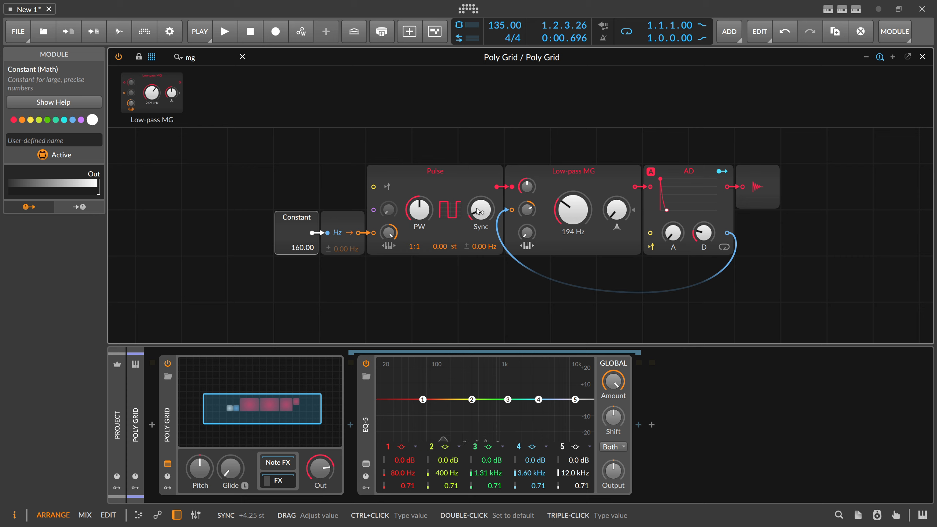
{"action": "left_click_drag", "start_coordinate": [481, 209], "coordinate": [480, 190]}
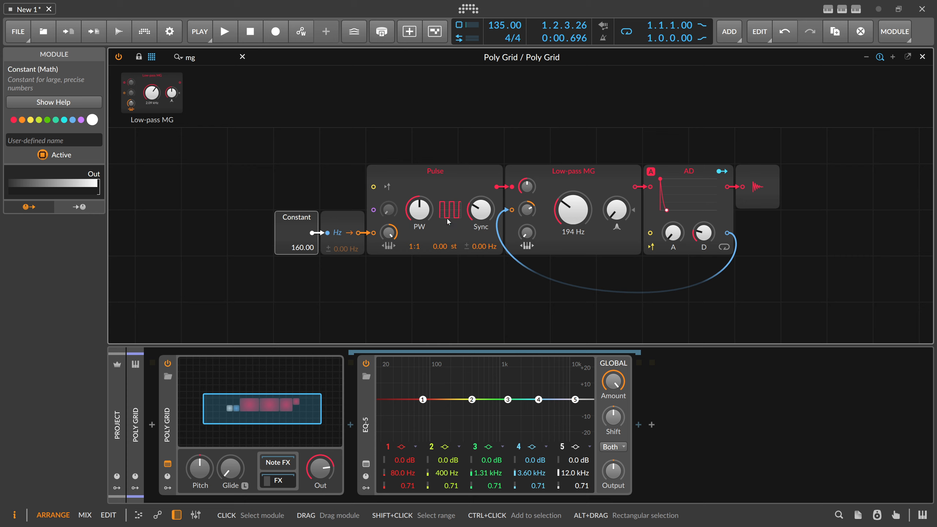
{"action": "left_click_drag", "start_coordinate": [481, 209], "coordinate": [480, 222]}
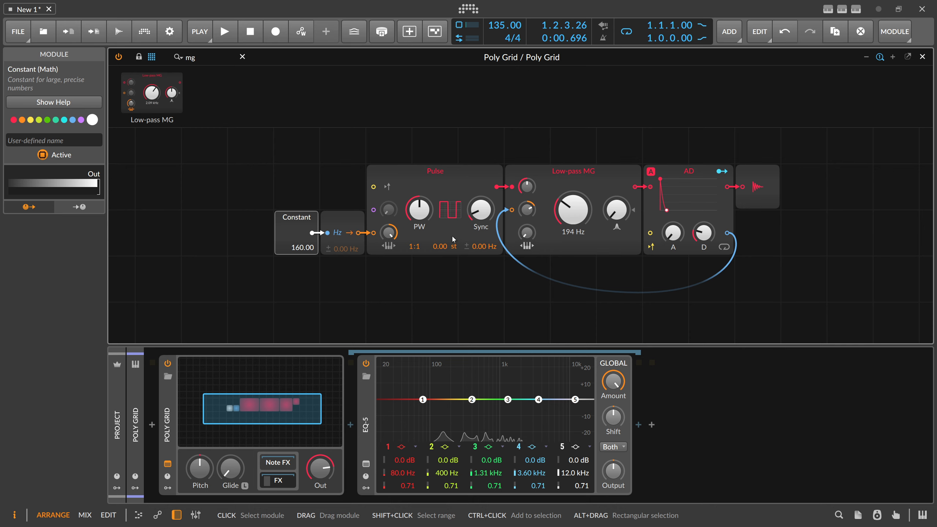
{"action": "left_click_drag", "start_coordinate": [570, 212], "coordinate": [569, 216]}
Find the Noise module and place it in the empty grid area above the Pulse oscillator.
{"action": "scroll", "coordinate": [367, 189], "scroll_direction": "up", "scroll_amount": 2}
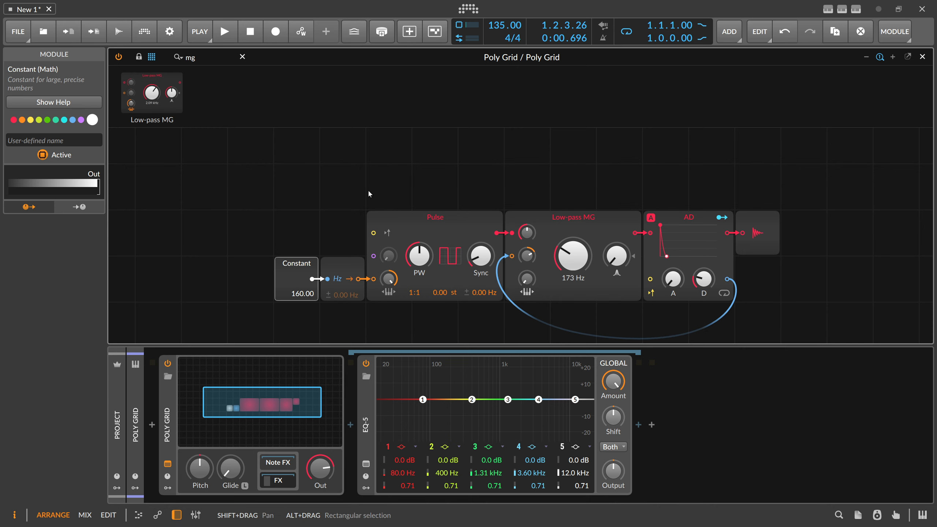
{"action": "left_click_drag", "start_coordinate": [455, 178], "coordinate": [358, 204]}
{"action": "type", "text": "nois"}
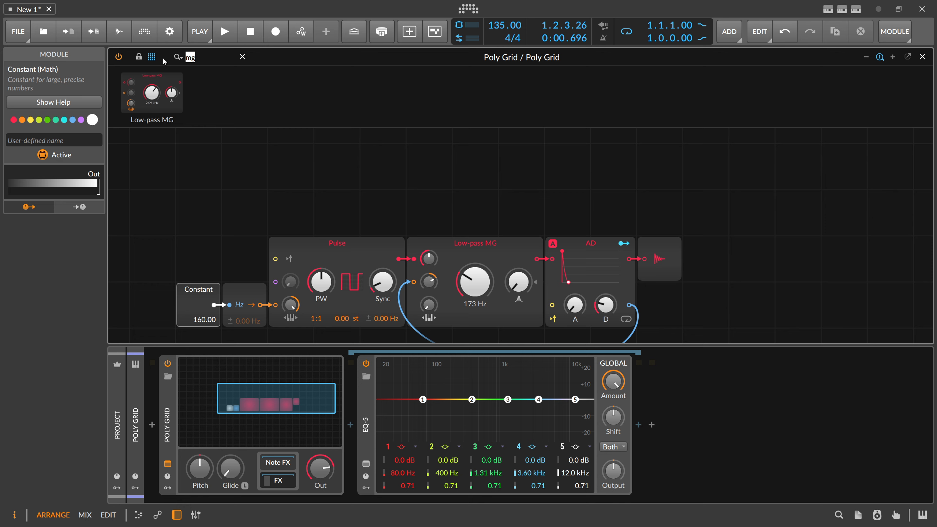
{"action": "type", "text": "e"}
{"action": "left_click_drag", "start_coordinate": [136, 92], "coordinate": [383, 168]}
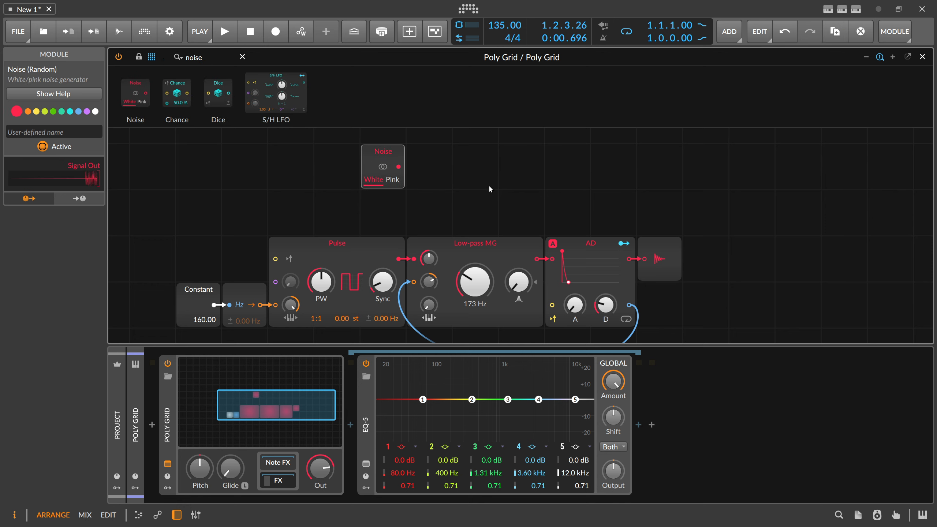
Add a Segments envelope directly after the Noise module so that it receives the noise signal.
{"action": "left_click", "coordinate": [208, 58]}
{"action": "type", "text": "seg"}
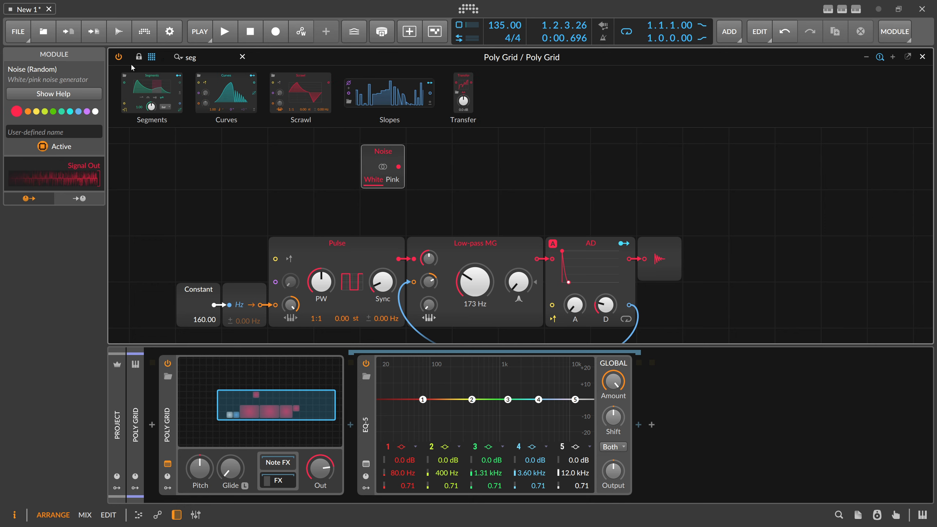
{"action": "left_click_drag", "start_coordinate": [150, 81], "coordinate": [442, 173]}
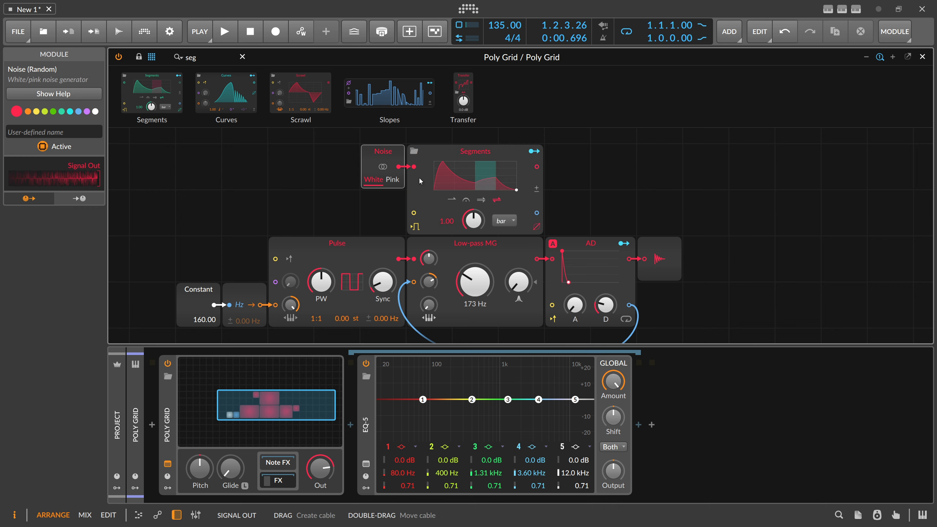
Remove the attack from the Segments curve by moving its peak to the very start at 100%.
{"action": "left_click", "coordinate": [447, 180]}
{"action": "left_click_drag", "start_coordinate": [376, 132], "coordinate": [351, 135]}
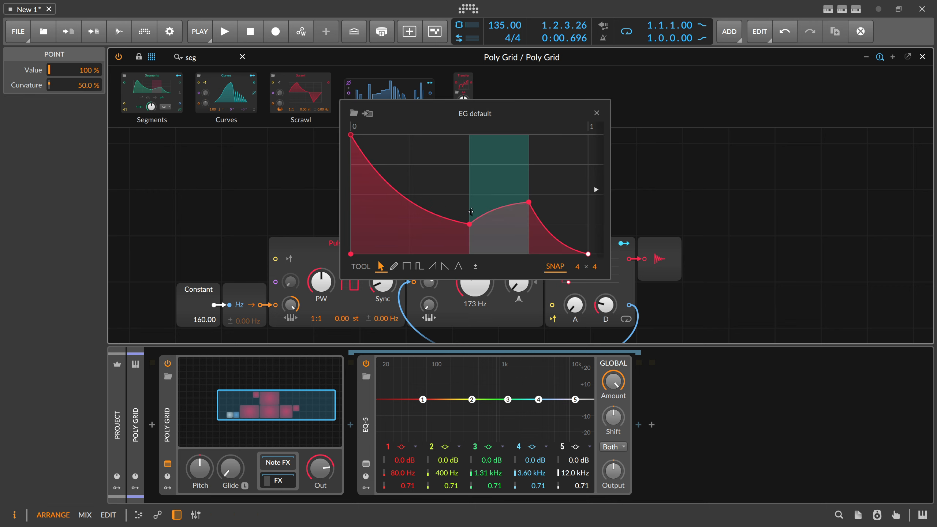
{"action": "left_click", "coordinate": [596, 114]}
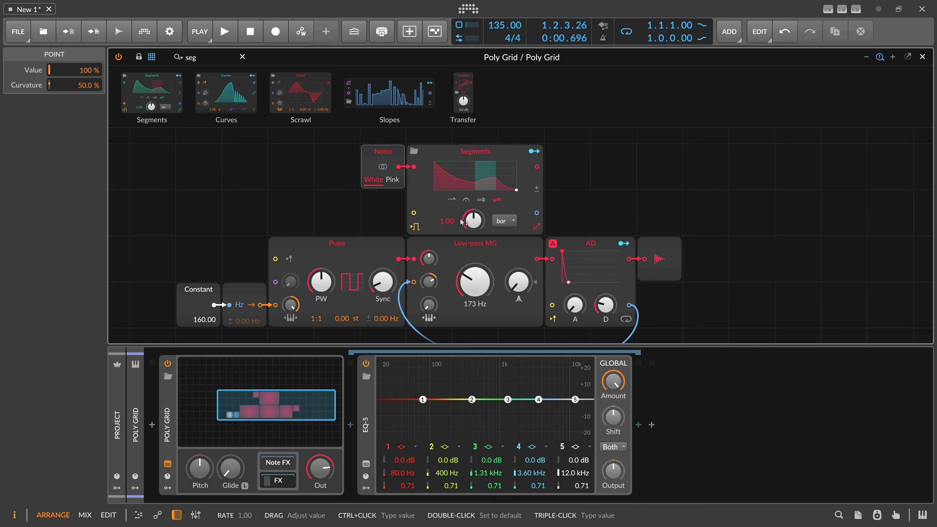
Delete the 43.6% point from the Segments curve and move the middle point close to the start at 9.02%.
{"action": "left_click", "coordinate": [460, 193]}
{"action": "left_click", "coordinate": [528, 202]}
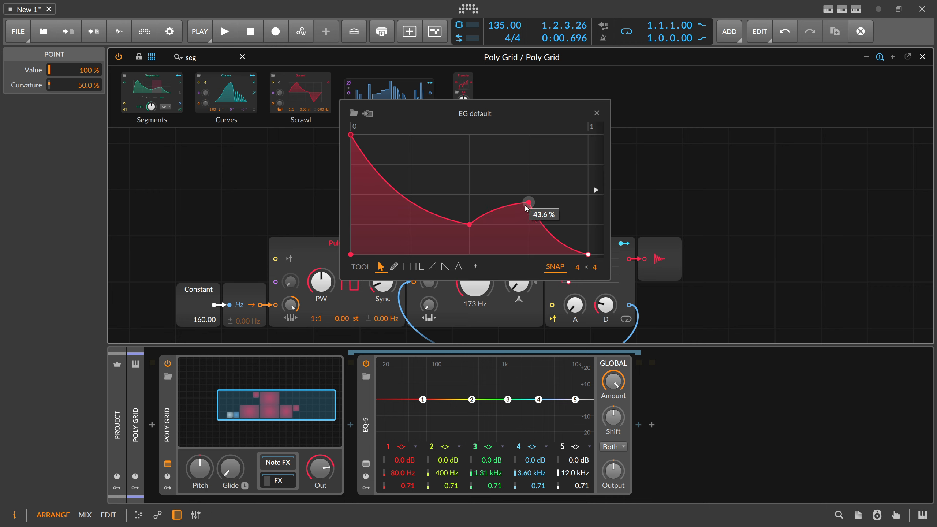
{"action": "key", "text": "Delete"}
{"action": "left_click_drag", "start_coordinate": [469, 224], "coordinate": [361, 242]}
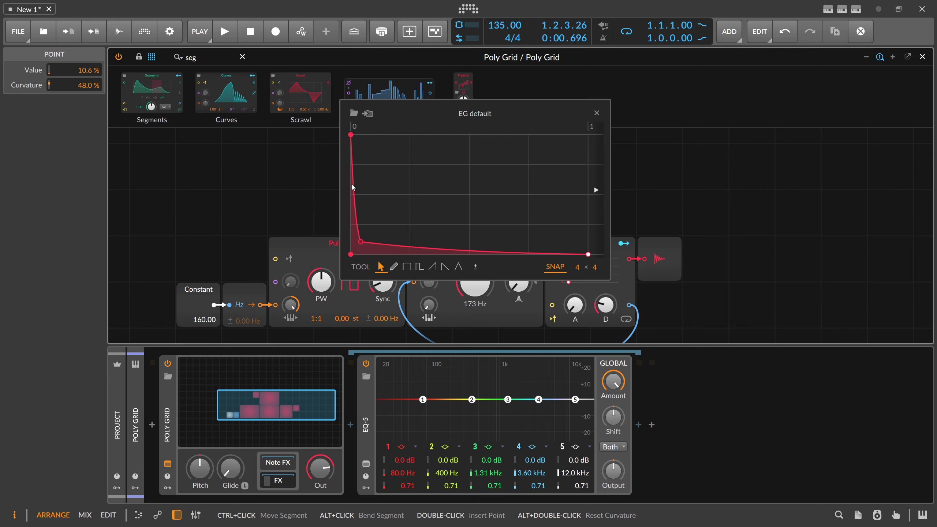
{"action": "left_click_drag", "start_coordinate": [360, 242], "coordinate": [359, 244]}
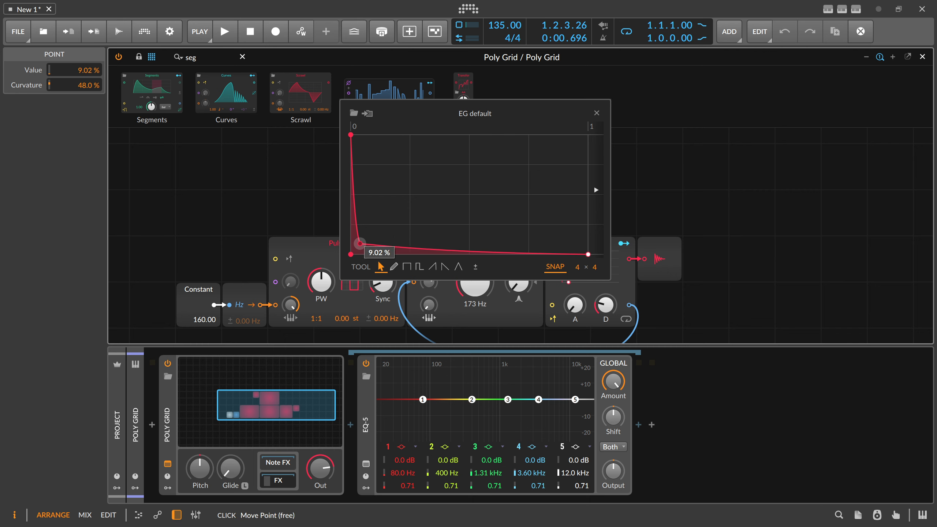
{"action": "left_click", "coordinate": [596, 113]}
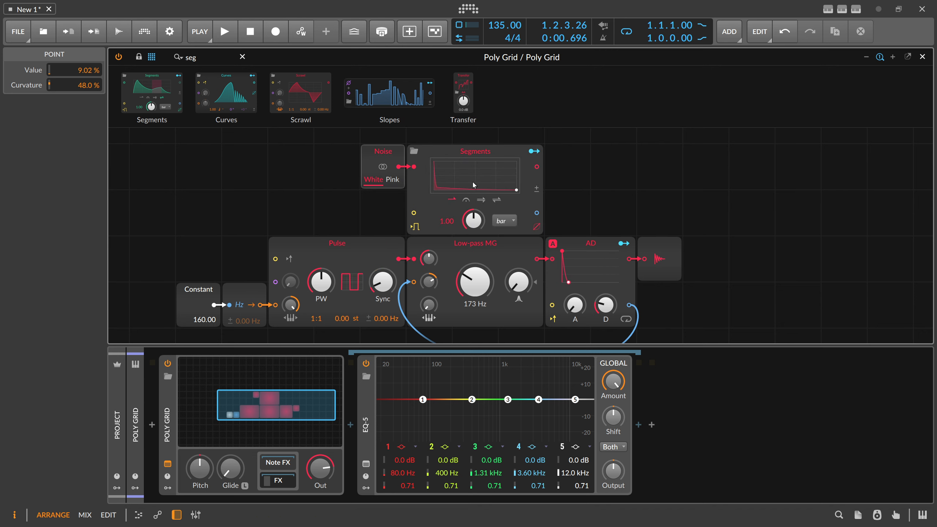
Set the time unit of the Segments envelope's rate to sec.
{"action": "left_click", "coordinate": [498, 221]}
{"action": "left_click", "coordinate": [519, 255]}
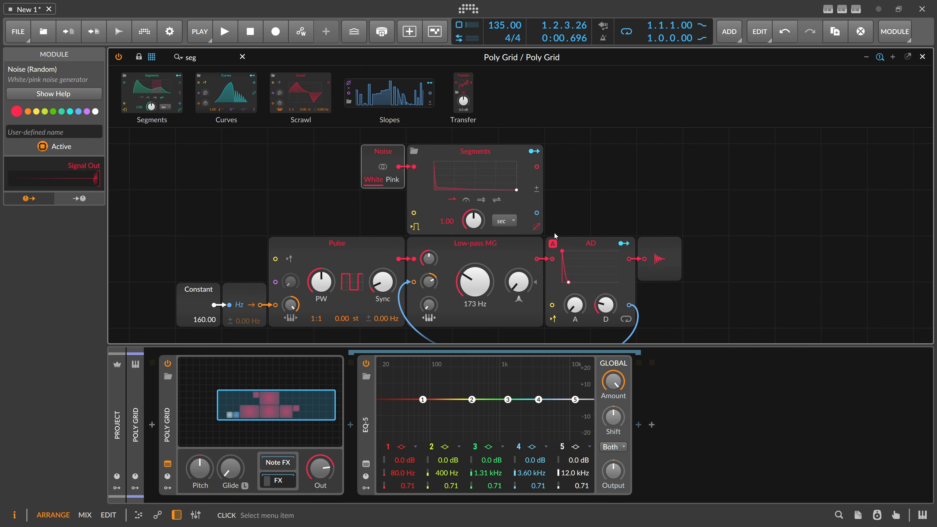
{"action": "left_click", "coordinate": [603, 246]}
{"action": "left_click_drag", "start_coordinate": [603, 246], "coordinate": [591, 166]}
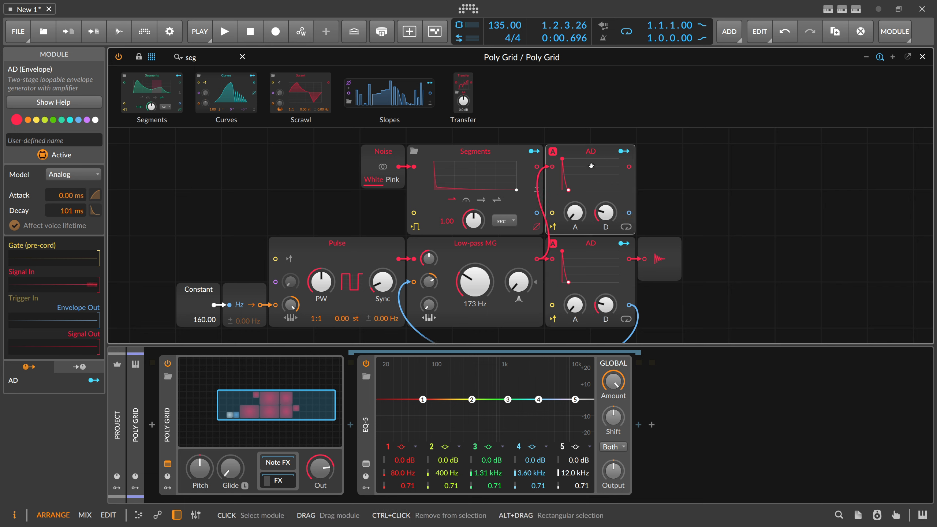
{"action": "key", "text": "Delete"}
Add a Mixer module directly after the Segments envelope so that it receives the enveloped noise.
{"action": "left_click_drag", "start_coordinate": [201, 57], "coordinate": [155, 56]}
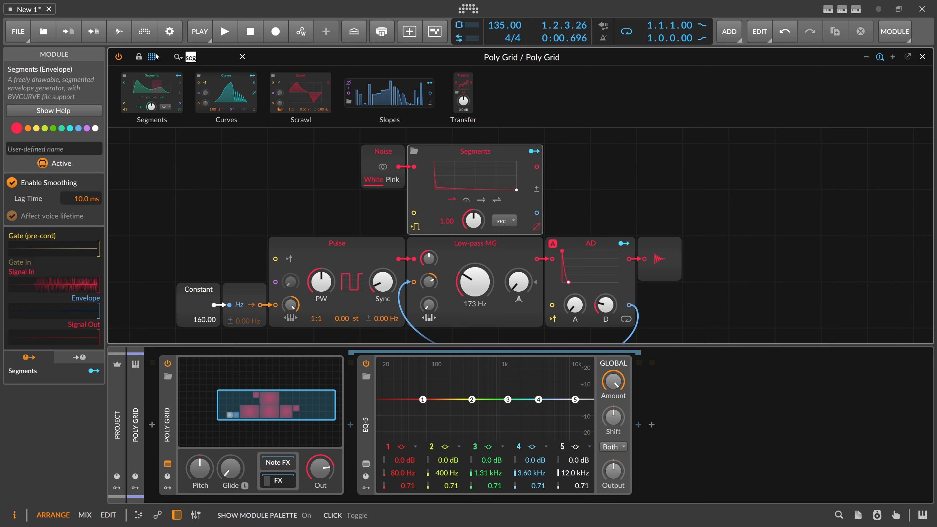
{"action": "type", "text": "mix"}
{"action": "left_click_drag", "start_coordinate": [151, 93], "coordinate": [551, 173]}
Connect the AD envelope's signal output to the Mixer's second input and feed the Mixer into Audio Out, placed right beside it.
{"action": "left_click_drag", "start_coordinate": [628, 259], "coordinate": [579, 224]}
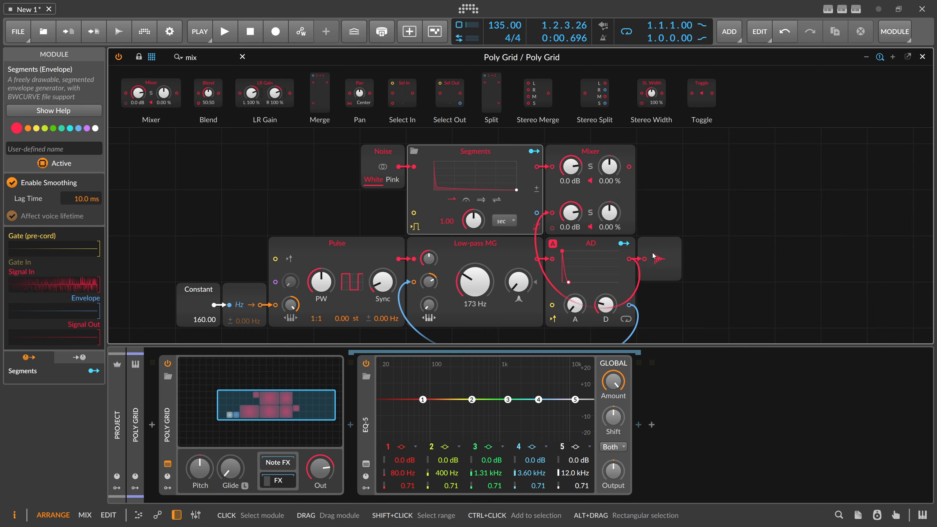
{"action": "left_click_drag", "start_coordinate": [629, 167], "coordinate": [656, 251]}
{"action": "left_click_drag", "start_coordinate": [659, 250], "coordinate": [662, 165]}
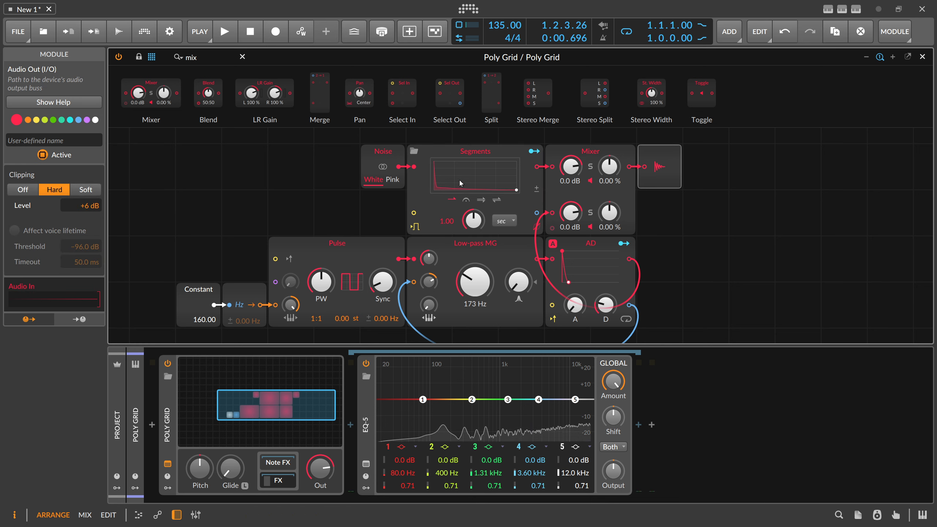
Shorten the noise burst by setting the Segments envelope's rate to 0.13 sec.
{"action": "left_click_drag", "start_coordinate": [473, 220], "coordinate": [473, 251]}
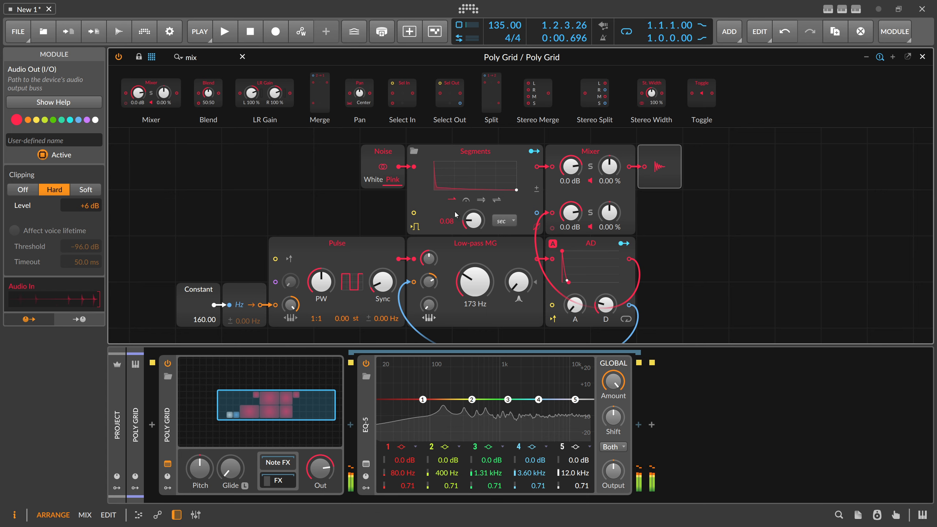
{"action": "left_click_drag", "start_coordinate": [473, 221], "coordinate": [473, 215]}
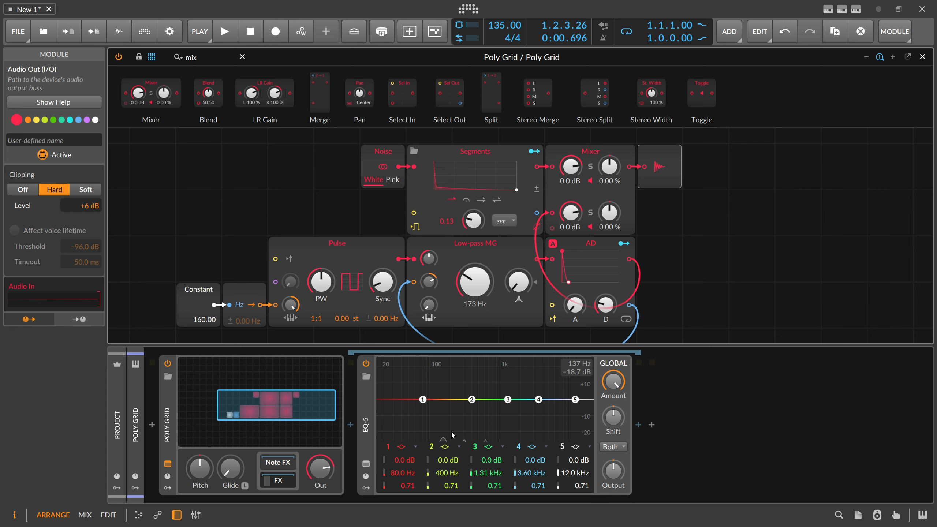
Insert a Bit-8 distortion device after the EQ-5.
{"action": "left_click", "coordinate": [638, 424]}
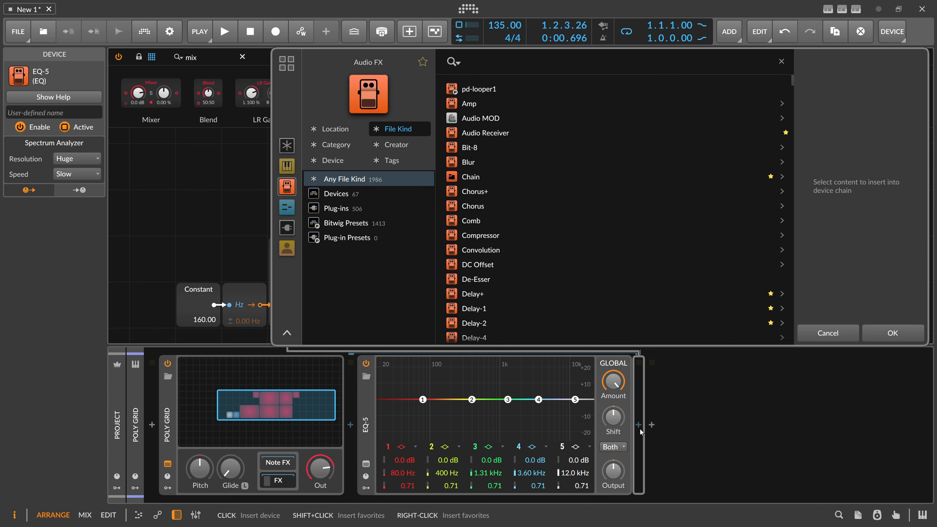
{"action": "type", "text": "bit"}
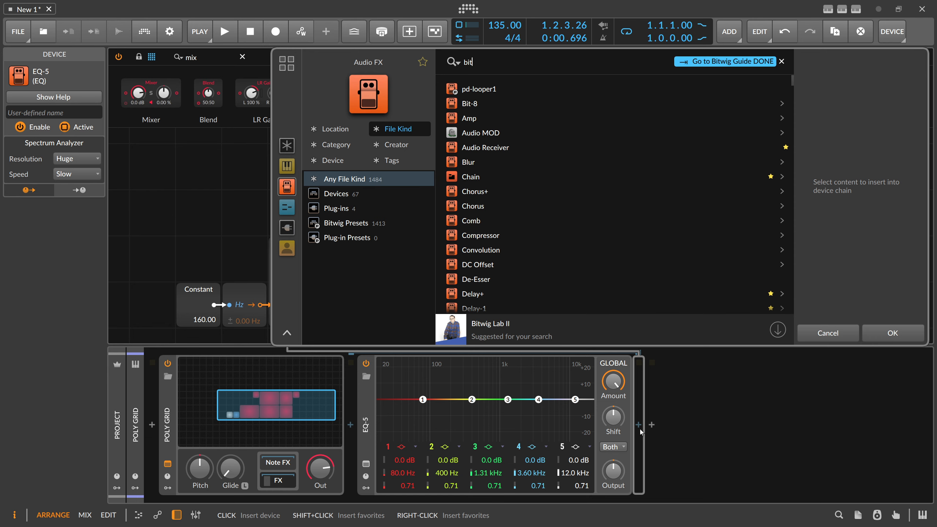
{"action": "key", "text": "Down"}
{"action": "key", "text": "Return"}
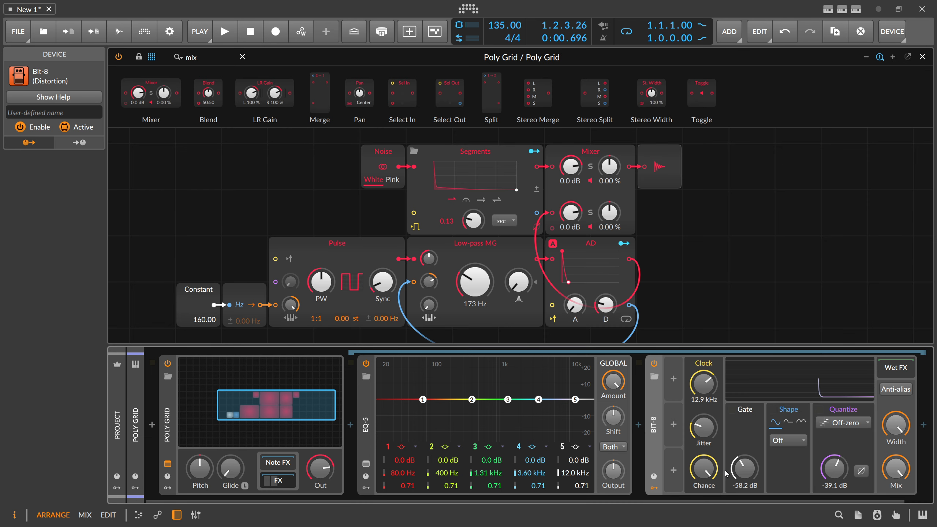
Configure the Bit-8 with Hard Clip shaping, a 100.0 kHz clock and the Diffusion quantization mode.
{"action": "left_click", "coordinate": [788, 440]}
{"action": "left_click", "coordinate": [792, 482]}
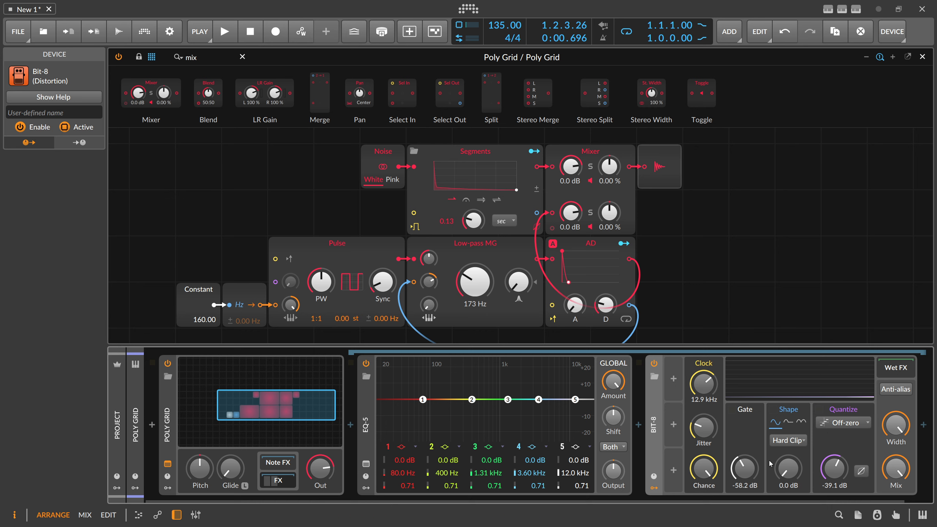
{"action": "left_click_drag", "start_coordinate": [710, 387], "coordinate": [711, 374]}
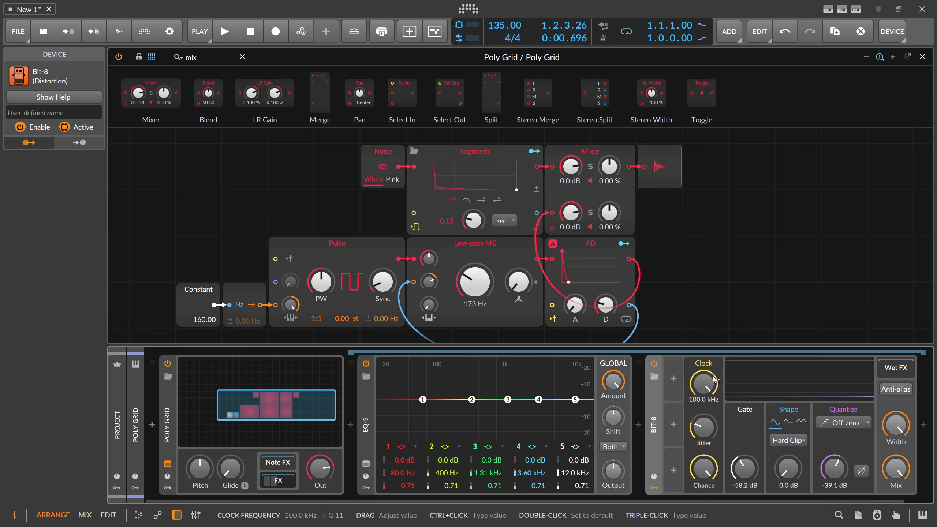
{"action": "left_click_drag", "start_coordinate": [896, 466], "coordinate": [896, 467]}
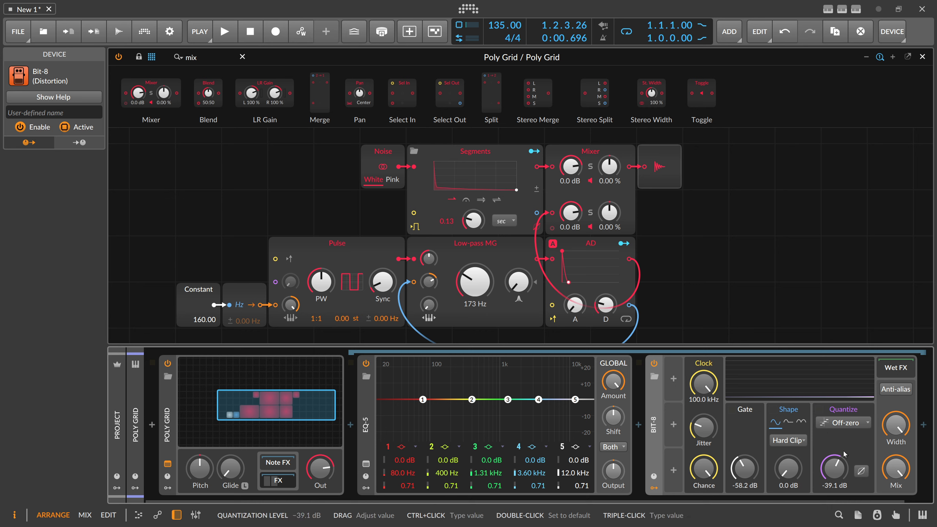
{"action": "left_click", "coordinate": [844, 422]}
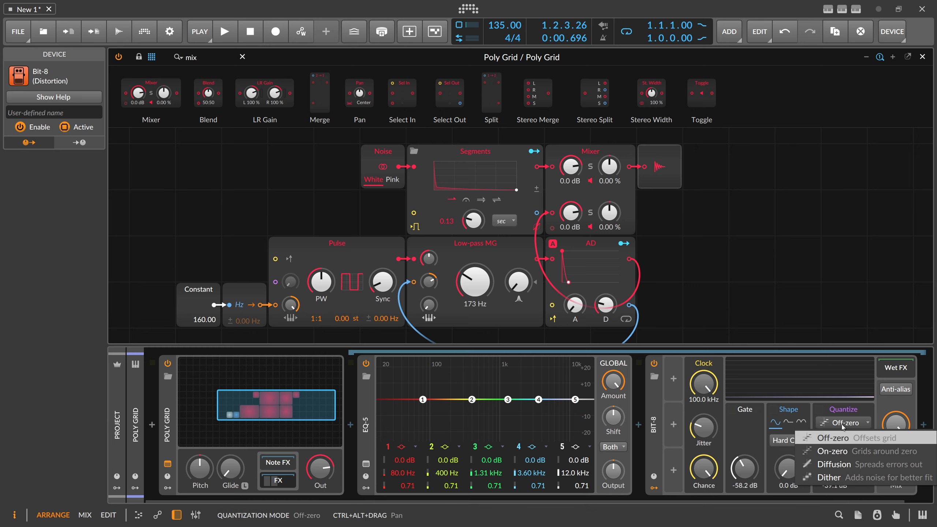
{"action": "left_click", "coordinate": [834, 469]}
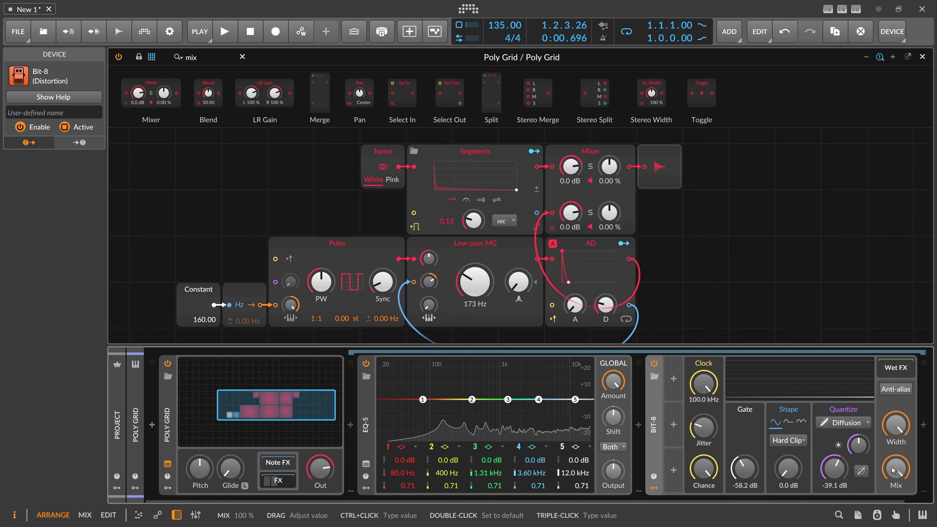
Change EQ-5 band 1 to a 4-pole high-pass at 688 Hz and boost band 3 by 11.6 dB at 955 Hz.
{"action": "mouse_move", "coordinate": [323, 405]}
{"action": "left_mouse_down"}
{"action": "mouse_move", "coordinate": [309, 404]}
{"action": "mouse_move", "coordinate": [319, 406]}
{"action": "left_mouse_up"}
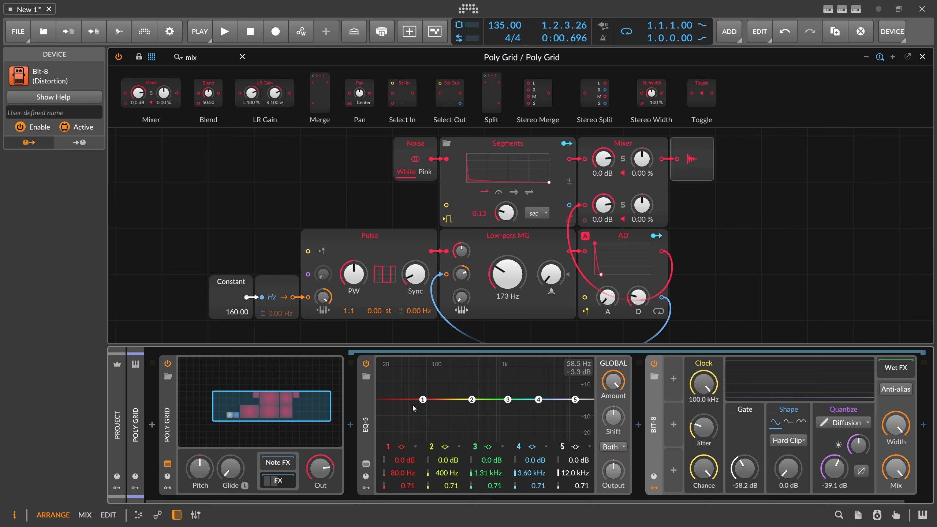
{"action": "left_click", "coordinate": [405, 444]}
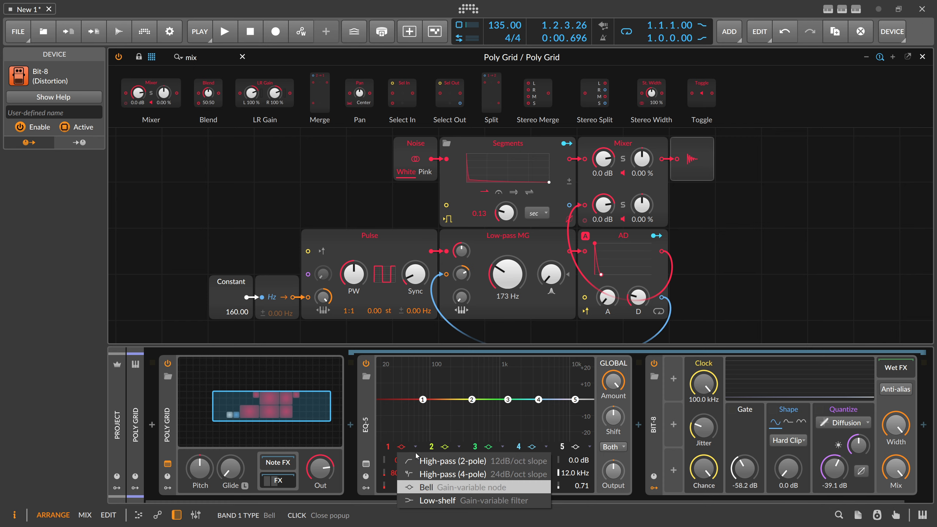
{"action": "left_click", "coordinate": [413, 475]}
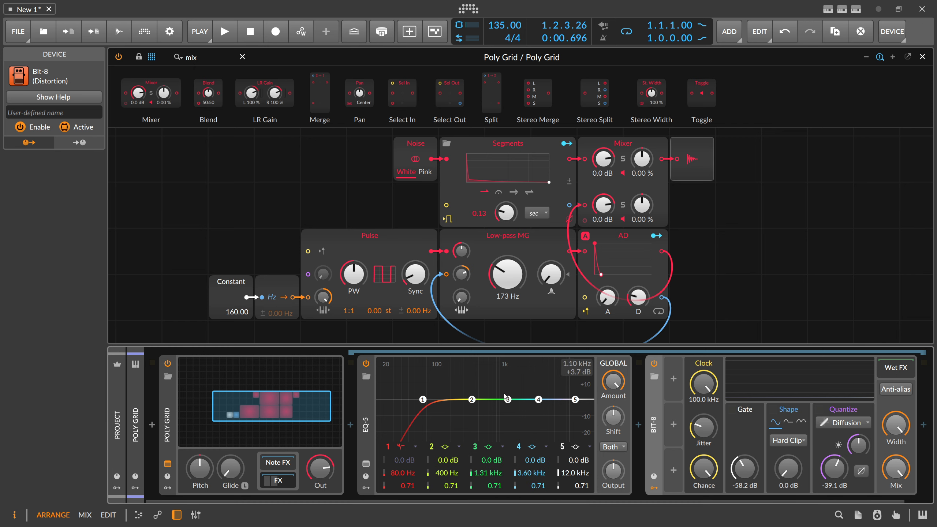
{"action": "left_click_drag", "start_coordinate": [423, 399], "coordinate": [500, 384]}
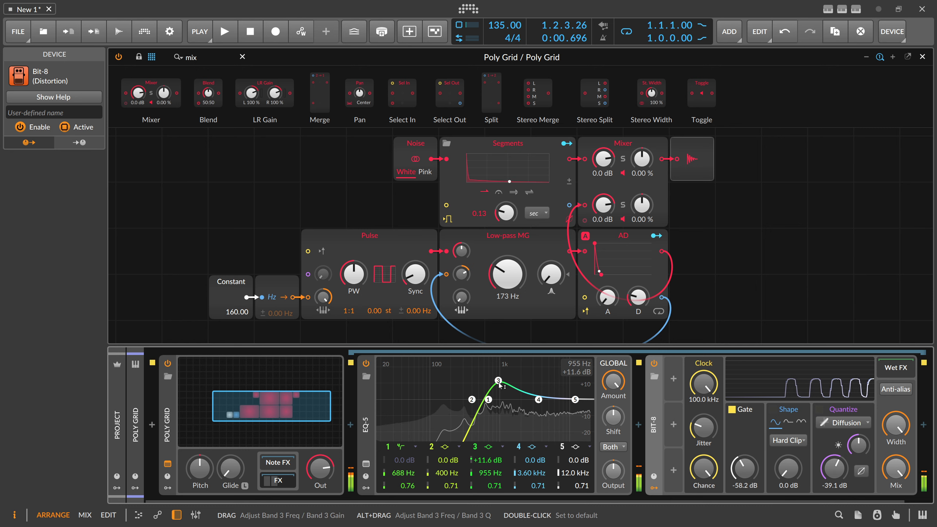
Raise the Pulse's sync to about +19.61 st and shorten the AD decay to about 47.7 ms and the Segments rate to 0.06 sec.
{"action": "left_click_drag", "start_coordinate": [421, 263], "coordinate": [421, 241]}
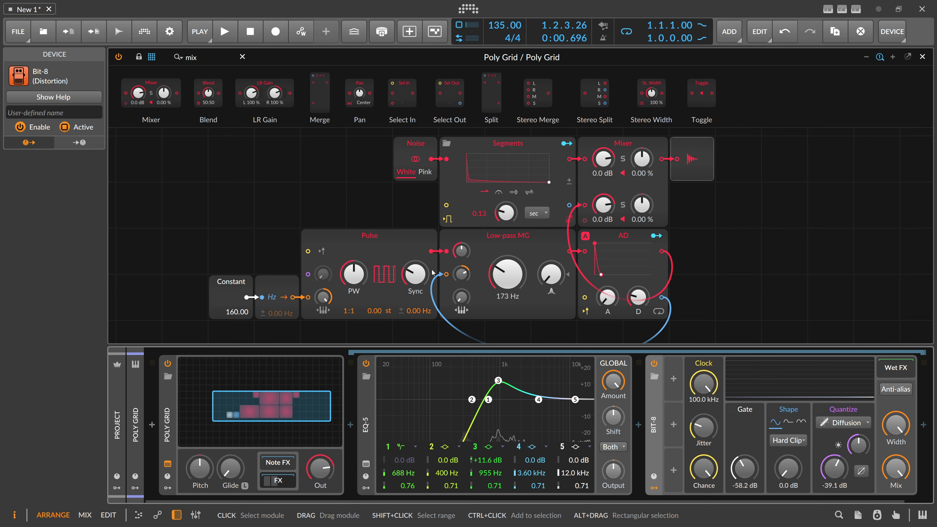
{"action": "left_click_drag", "start_coordinate": [433, 272], "coordinate": [433, 272]}
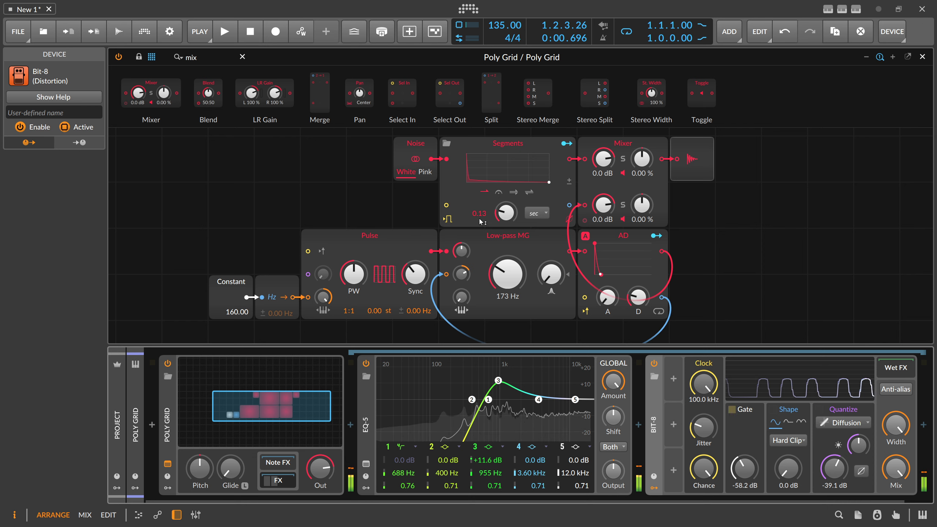
{"action": "left_click_drag", "start_coordinate": [622, 290], "coordinate": [622, 291]}
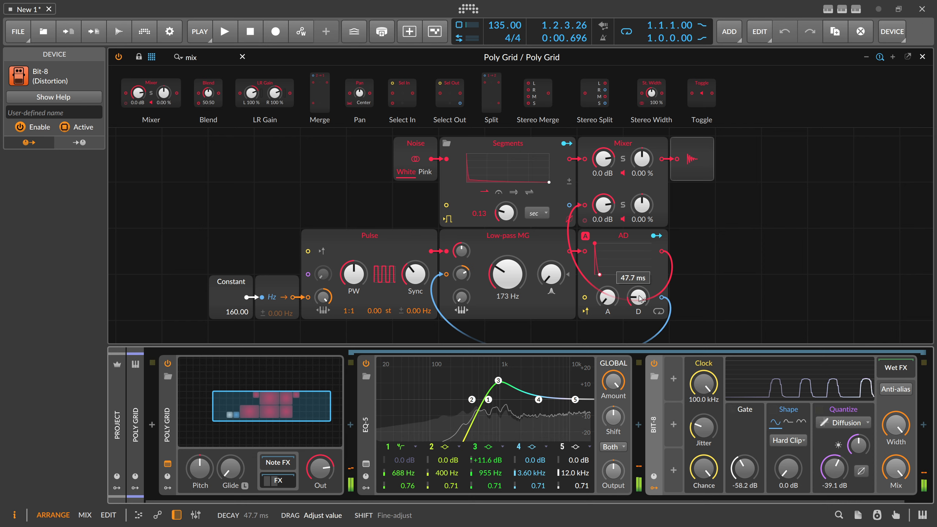
{"action": "left_click_drag", "start_coordinate": [506, 213], "coordinate": [506, 220]}
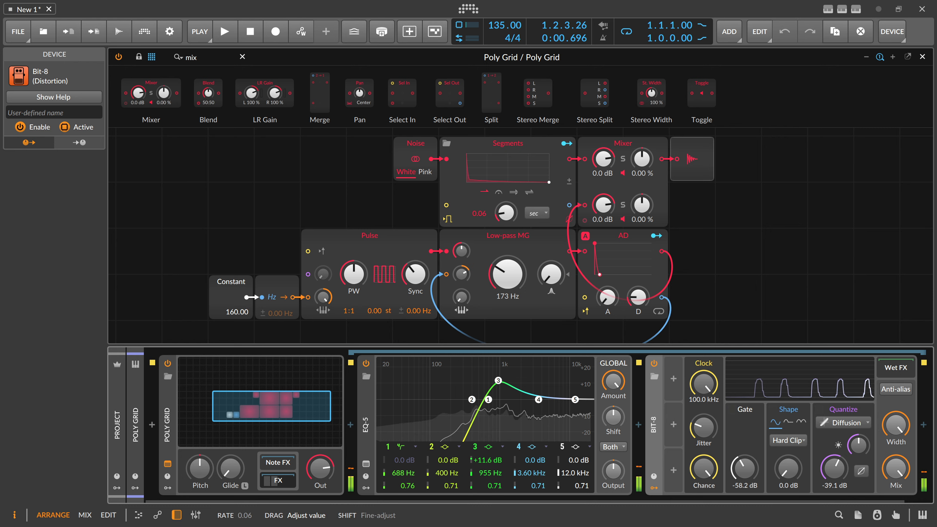
{"action": "left_click_drag", "start_coordinate": [414, 274], "coordinate": [415, 271]}
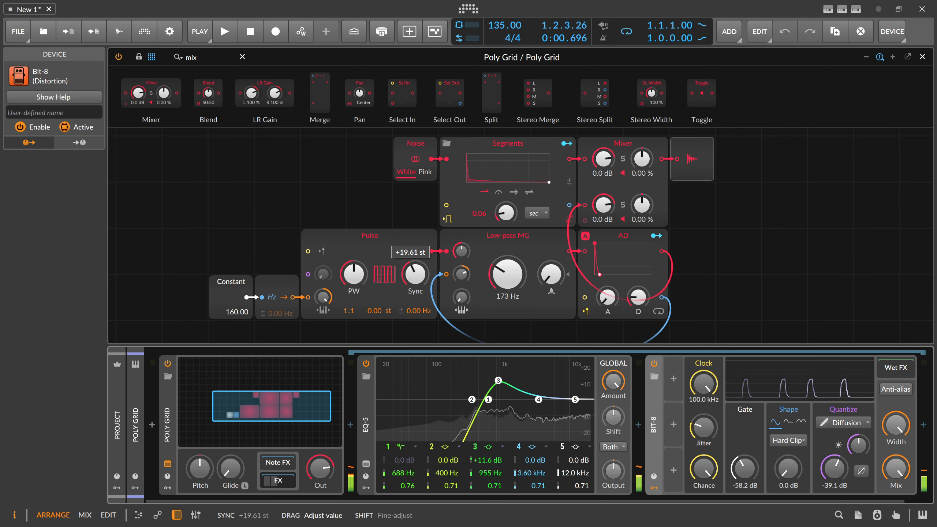
Retune the EQ-5: band 1 at 59.8 Hz, band 2 -0.4 dB at 53.5 Hz, band 3 +8.5 dB at 143 Hz, band 4 -3.5 dB at 3.13 kHz.
{"action": "mouse_move", "coordinate": [538, 399]}
{"action": "left_mouse_down"}
{"action": "mouse_move", "coordinate": [543, 391]}
{"action": "mouse_move", "coordinate": [535, 407]}
{"action": "left_mouse_up"}
{"action": "left_click_drag", "start_coordinate": [497, 380], "coordinate": [516, 377]}
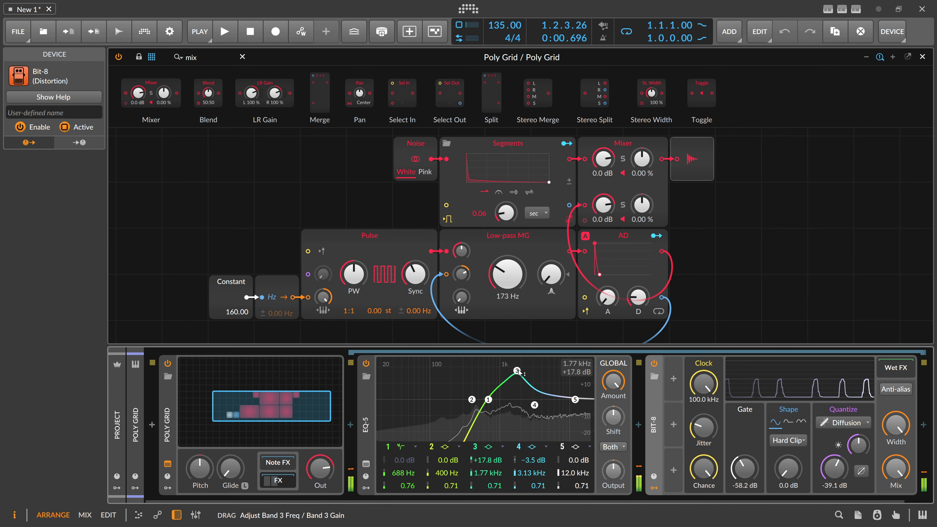
{"action": "left_click_drag", "start_coordinate": [518, 372], "coordinate": [508, 375]}
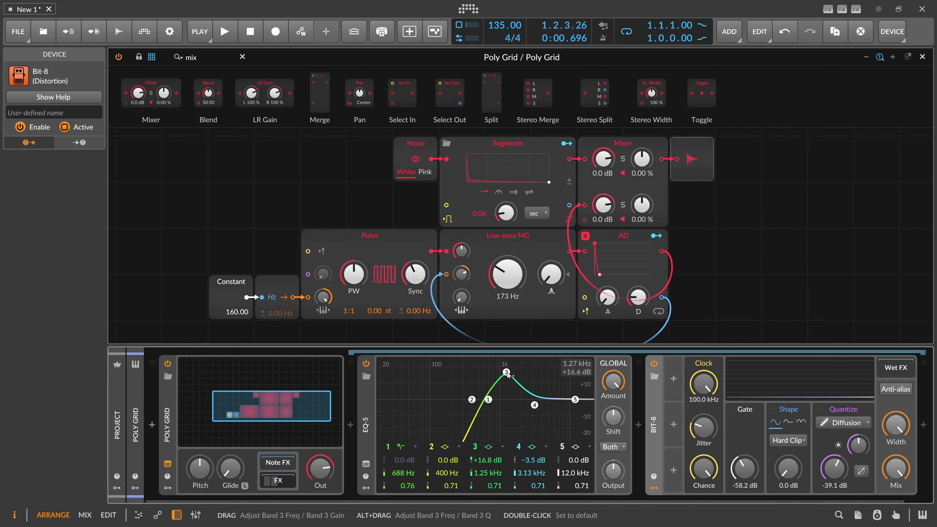
{"action": "left_click_drag", "start_coordinate": [508, 374], "coordinate": [412, 401]}
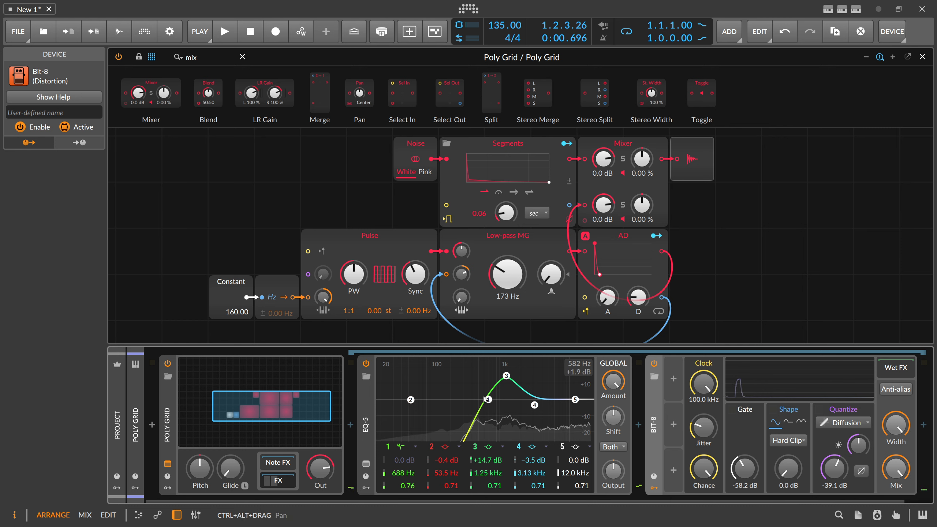
{"action": "left_click_drag", "start_coordinate": [489, 400], "coordinate": [415, 401]}
{"action": "left_click_drag", "start_coordinate": [507, 378], "coordinate": [441, 389]}
Lower the Pulse's sync amount and set the Segments envelope's rate to 0.21 sec.
{"action": "left_click_drag", "start_coordinate": [415, 274], "coordinate": [415, 273]}
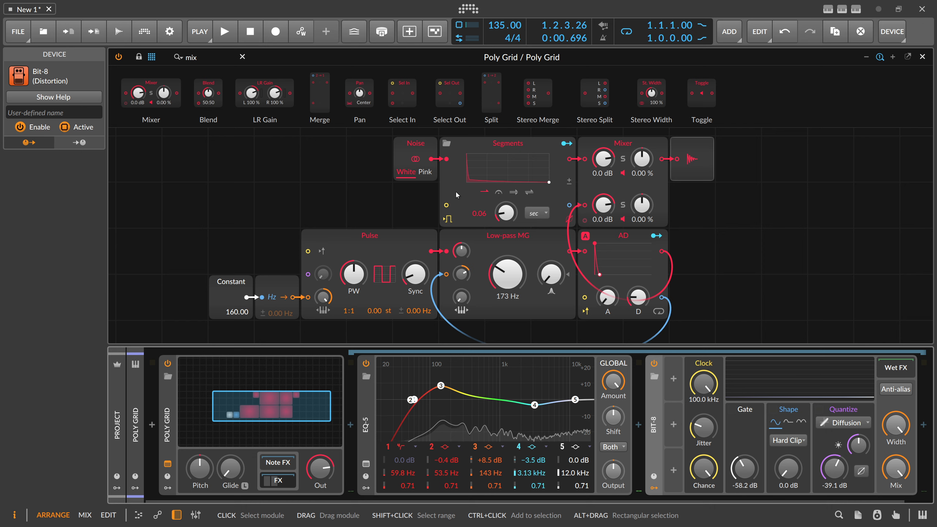
{"action": "left_click_drag", "start_coordinate": [506, 213], "coordinate": [506, 211]}
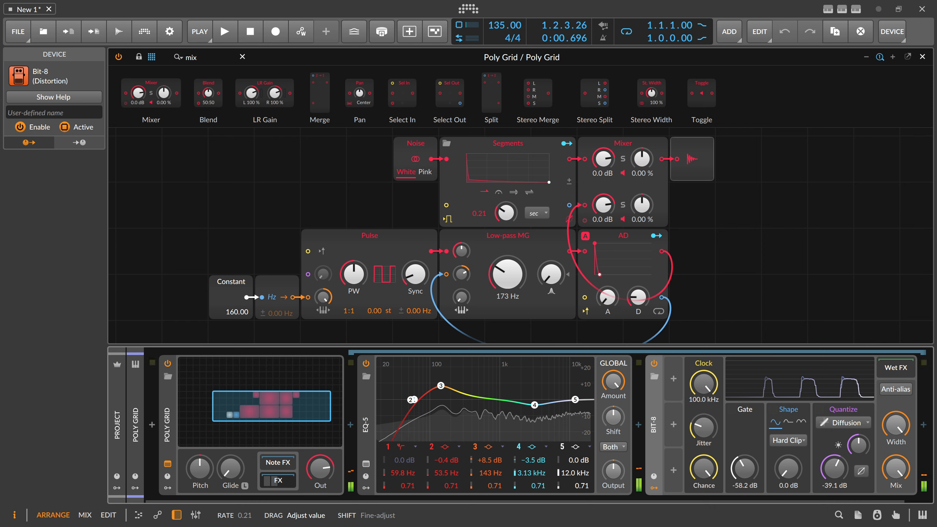
Set EQ-5 band 4 to +18.0 dB at 1.51 kHz and band 3 to +8.7 dB at 157 Hz, and the AD decay to 37.3 ms.
{"action": "left_click_drag", "start_coordinate": [534, 404], "coordinate": [518, 384]}
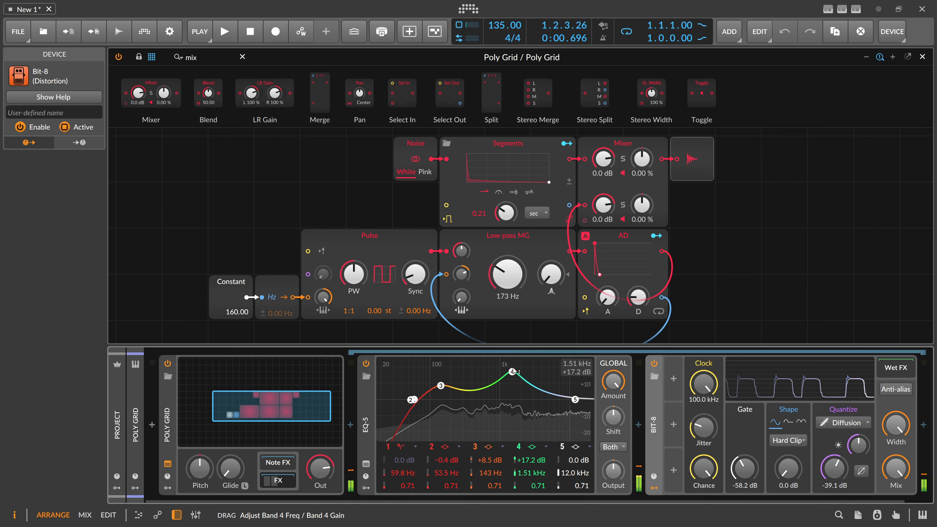
{"action": "left_click_drag", "start_coordinate": [440, 386], "coordinate": [443, 386]}
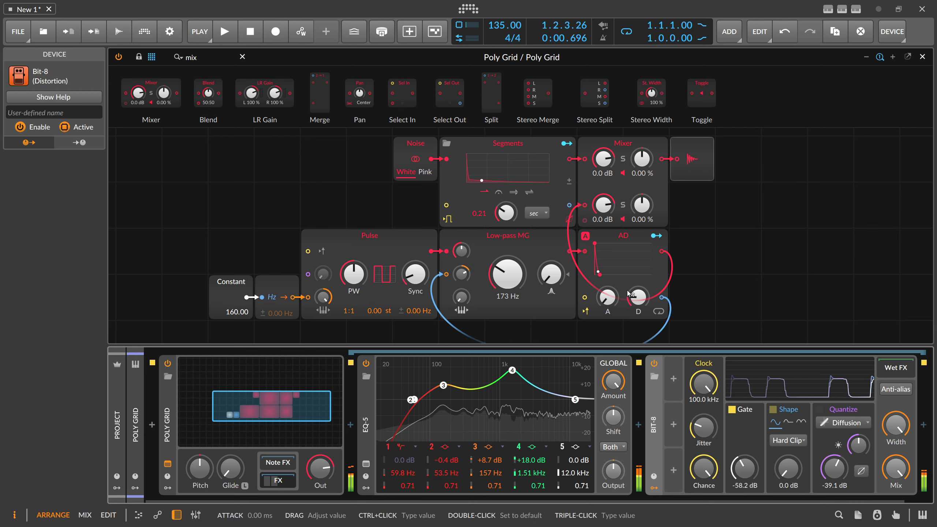
{"action": "left_click_drag", "start_coordinate": [638, 298], "coordinate": [638, 294]}
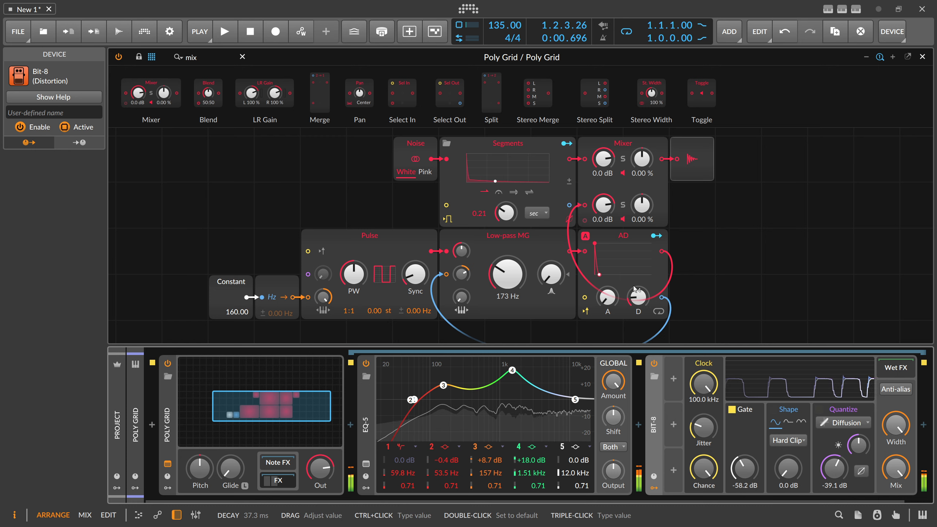
Insert a High-pass module between the Segments envelope and the Mixer, with its cutoff at 670 Hz.
{"action": "left_click_drag", "start_coordinate": [203, 58], "coordinate": [140, 58]}
{"action": "type", "text": "high"}
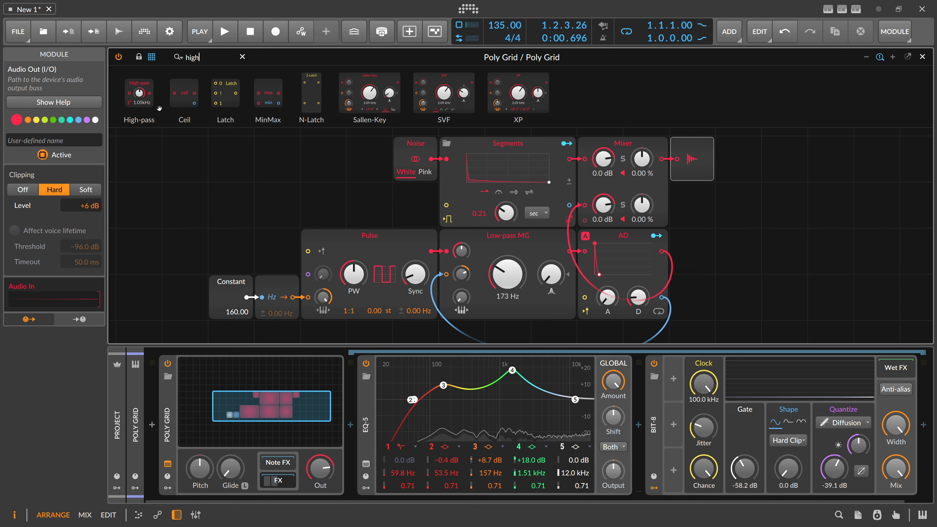
{"action": "left_click_drag", "start_coordinate": [159, 108], "coordinate": [602, 183]}
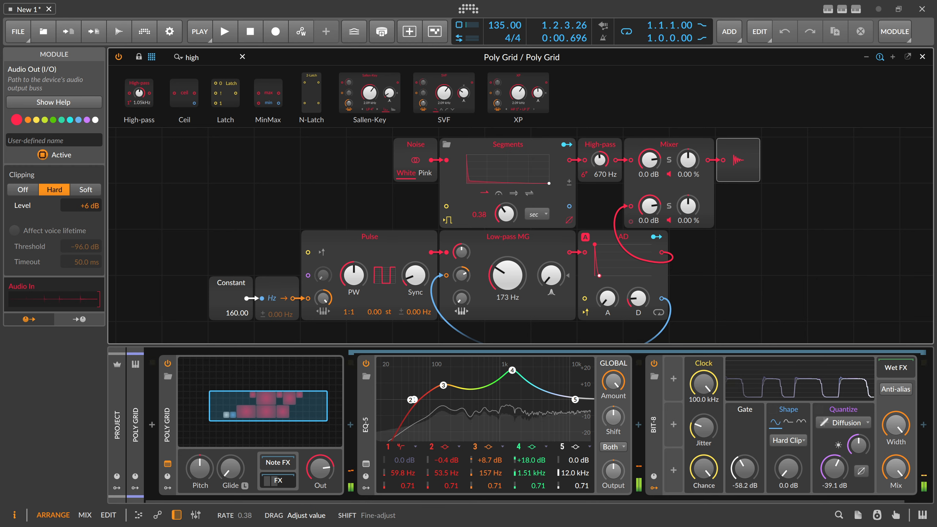
Lower the Mixer's noise channel to -6.5 dB, and set the Segments rate to 0.14 sec and the High-pass cutoff to 902 Hz.
{"action": "mouse_move", "coordinate": [649, 159]}
{"action": "left_mouse_down"}
{"action": "mouse_move", "coordinate": [649, 181]}
{"action": "mouse_move", "coordinate": [649, 167]}
{"action": "left_mouse_up"}
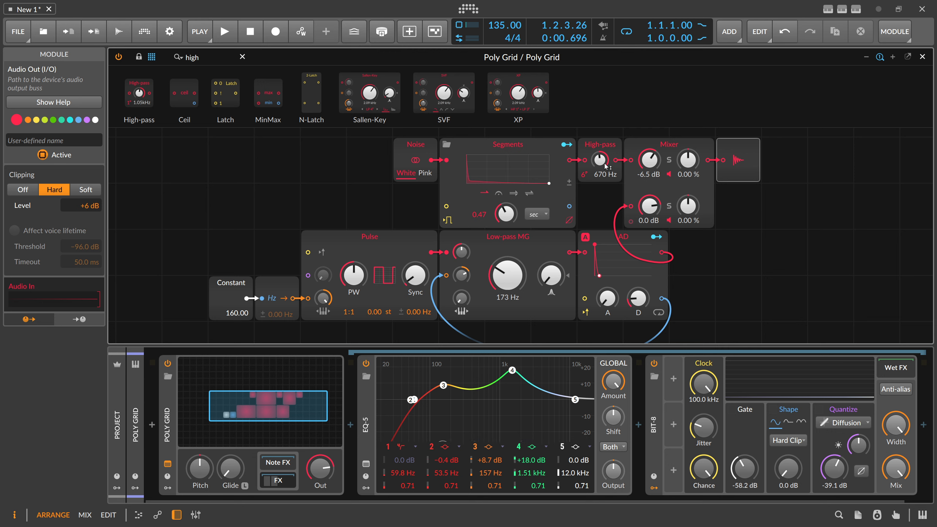
{"action": "left_click_drag", "start_coordinate": [505, 213], "coordinate": [506, 238]}
Move EQ-5 band 4 to +17.8 dB at 991 Hz and band 3 to +10.1 dB at 134 Hz.
{"action": "left_click_drag", "start_coordinate": [512, 370], "coordinate": [500, 372]}
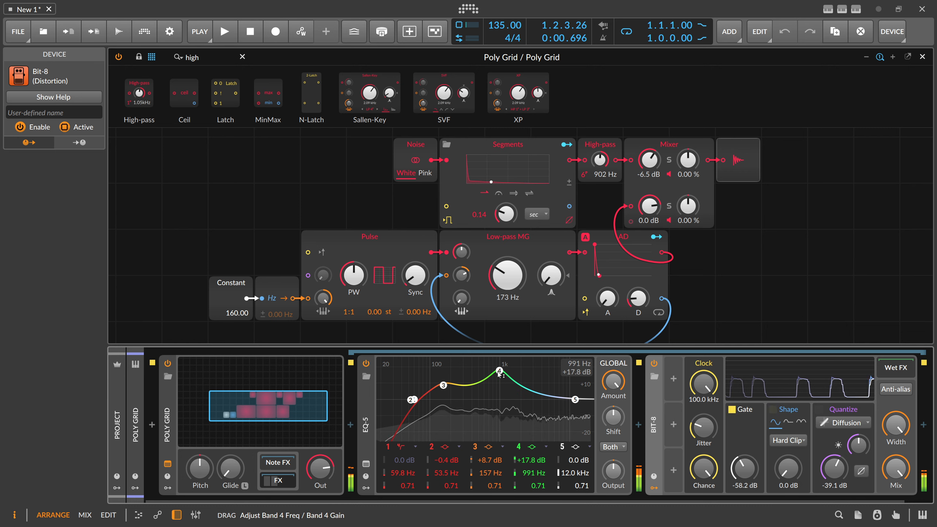
{"action": "left_click_drag", "start_coordinate": [444, 385], "coordinate": [438, 383]}
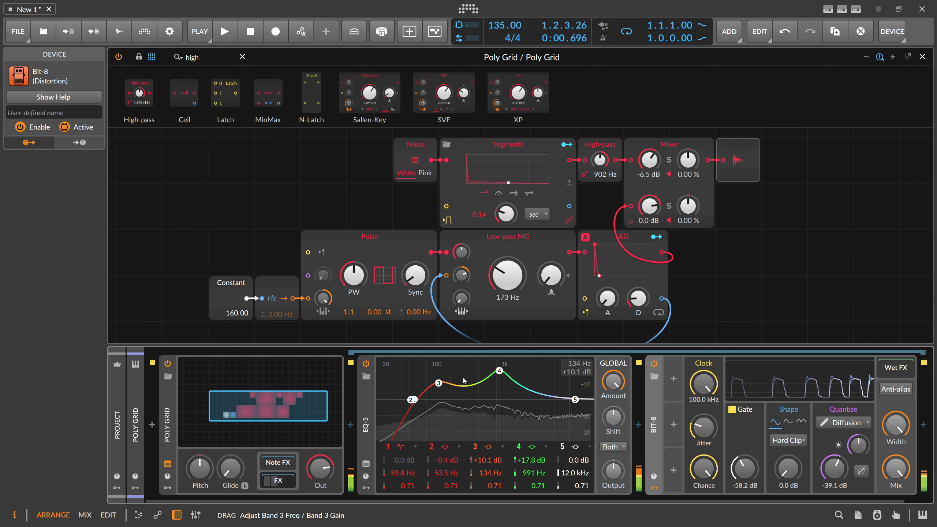
Set EQ-5 band 4 to +15.9 dB at 1.00 kHz, the Pulse detune to 0.01 Hz and the Segments rate to 0.10 sec.
{"action": "left_click_drag", "start_coordinate": [500, 372], "coordinate": [502, 377]}
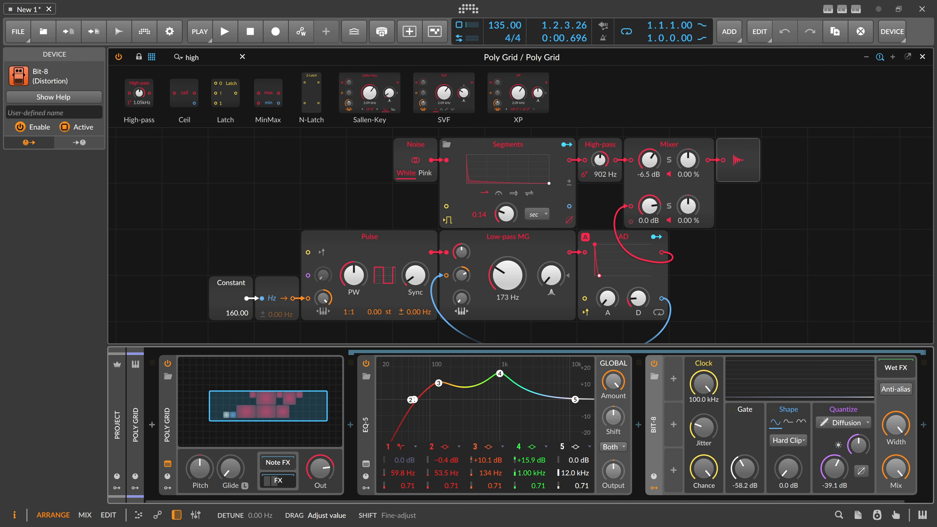
{"action": "left_click_drag", "start_coordinate": [419, 315], "coordinate": [418, 340]}
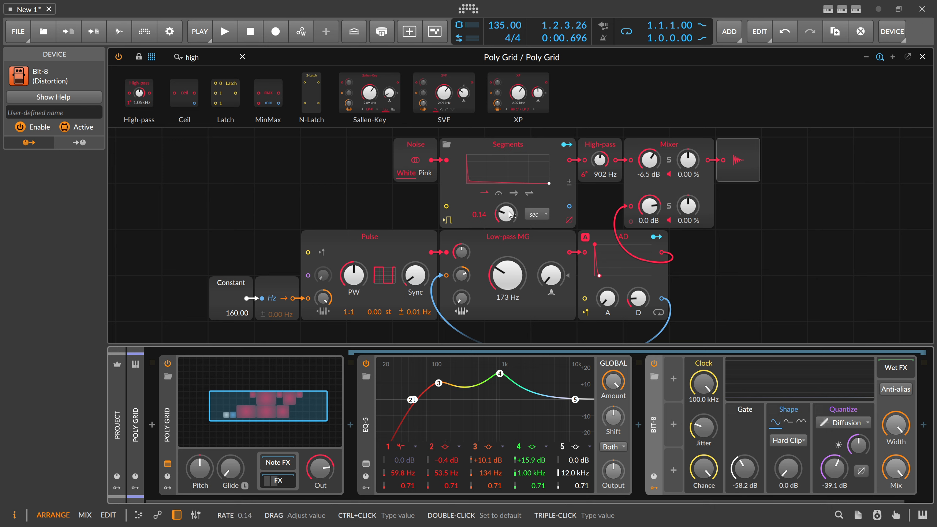
{"action": "left_click_drag", "start_coordinate": [510, 215], "coordinate": [510, 221]}
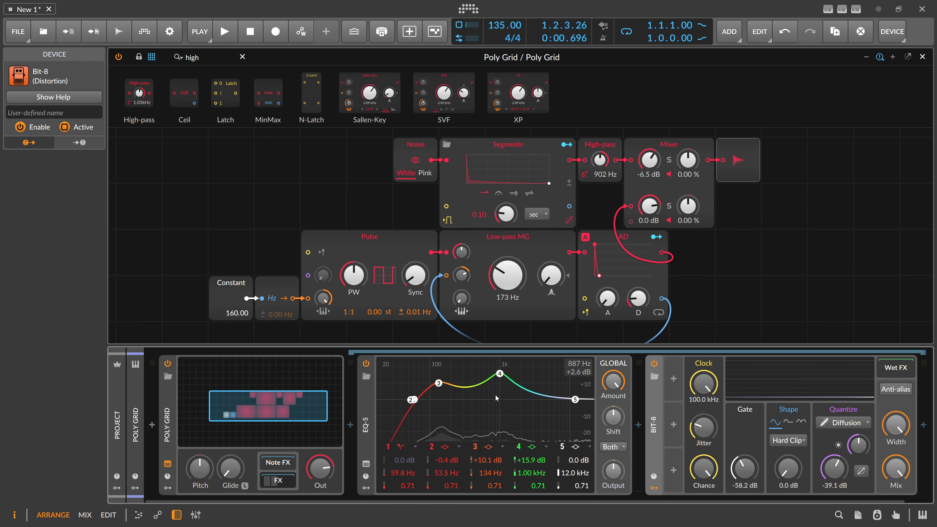
Move EQ-5 band 1 to 385 Hz and band 3 to +12.4 dB at 515 Hz.
{"action": "left_click_drag", "start_coordinate": [439, 384], "coordinate": [473, 400]}
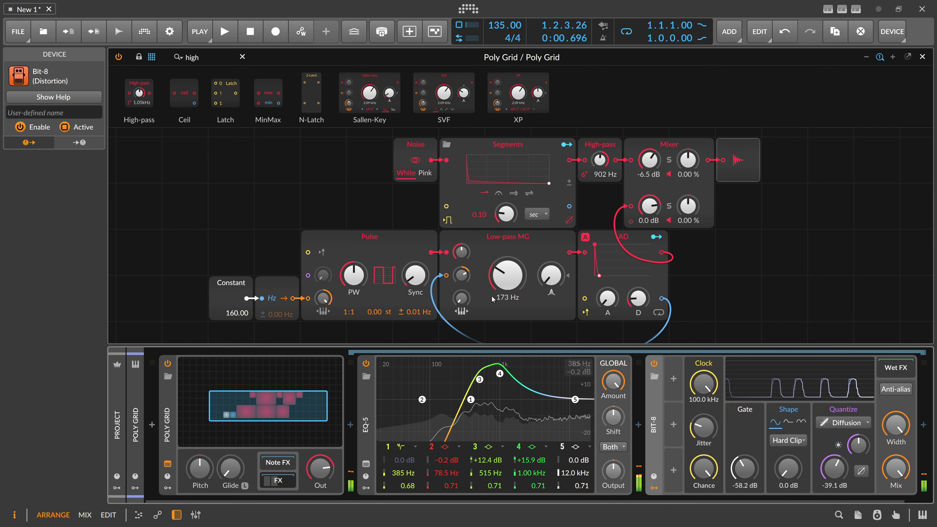
{"action": "mouse_move", "coordinate": [461, 252]}
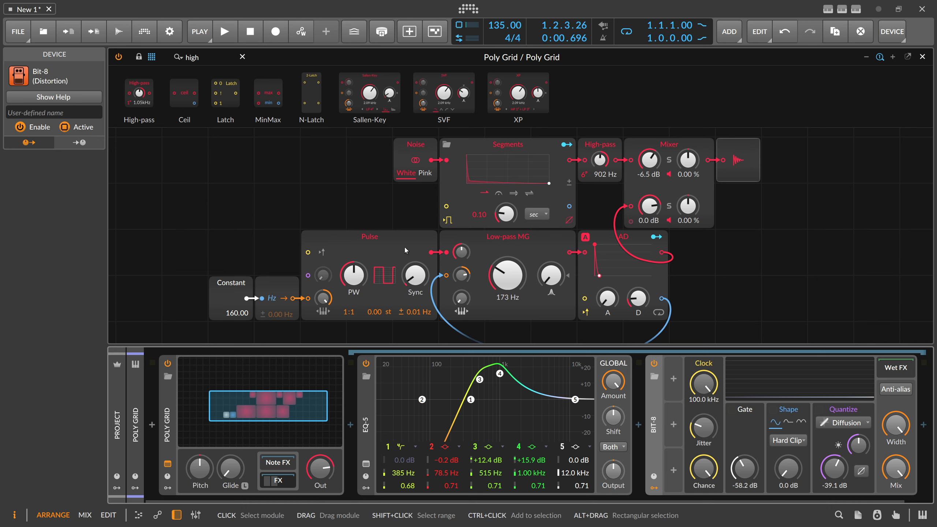
Move the Constant and Hz modules away from the Pulse and insert an Add module between the Hz module and the Pulse's pitch input.
{"action": "scroll", "coordinate": [405, 249], "scroll_direction": "down", "scroll_amount": 2}
{"action": "left_click_drag", "start_coordinate": [277, 288], "coordinate": [188, 236]}
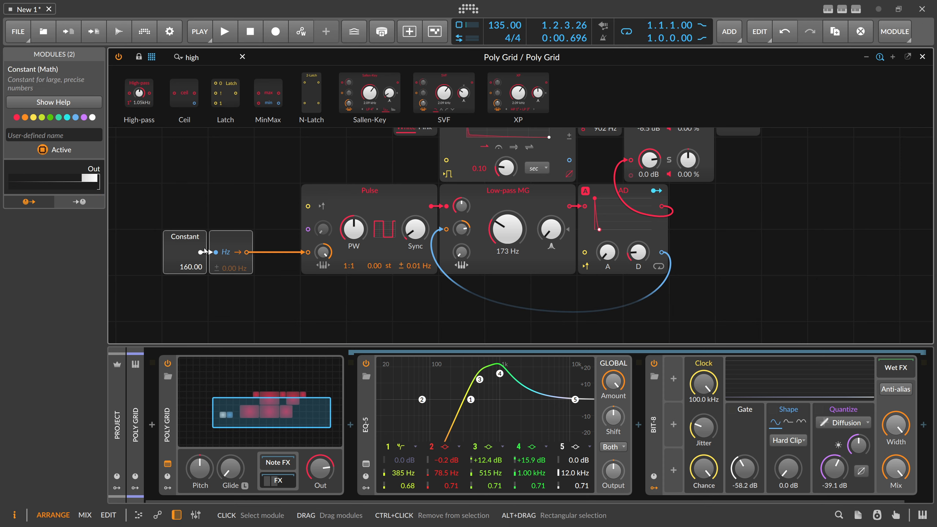
{"action": "type", "text": "add"}
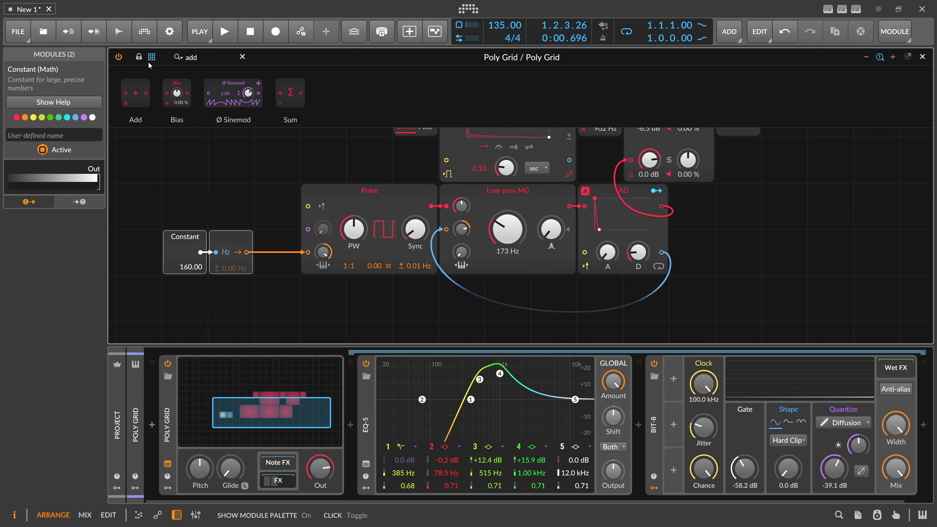
{"action": "left_click_drag", "start_coordinate": [131, 94], "coordinate": [277, 252]}
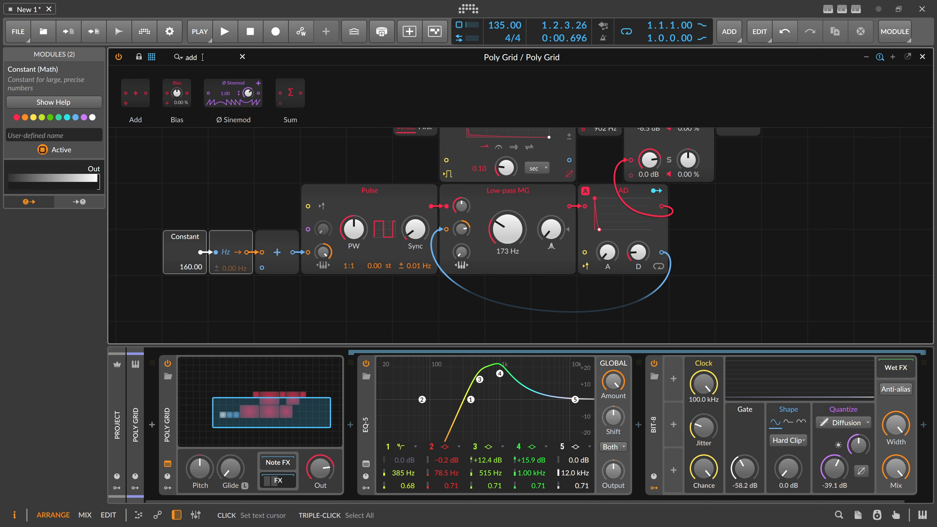
Add an AD envelope below the Pulse and connect its envelope output to the Add module's second input.
{"action": "key", "text": "BackSpace"}
{"action": "key", "text": "BackSpace"}
{"action": "type", "text": "d"}
{"action": "left_click_drag", "start_coordinate": [141, 94], "coordinate": [272, 225]}
Insert an Attenuate module between the new AD envelope and the Add module.
{"action": "key", "text": "BackSpace"}
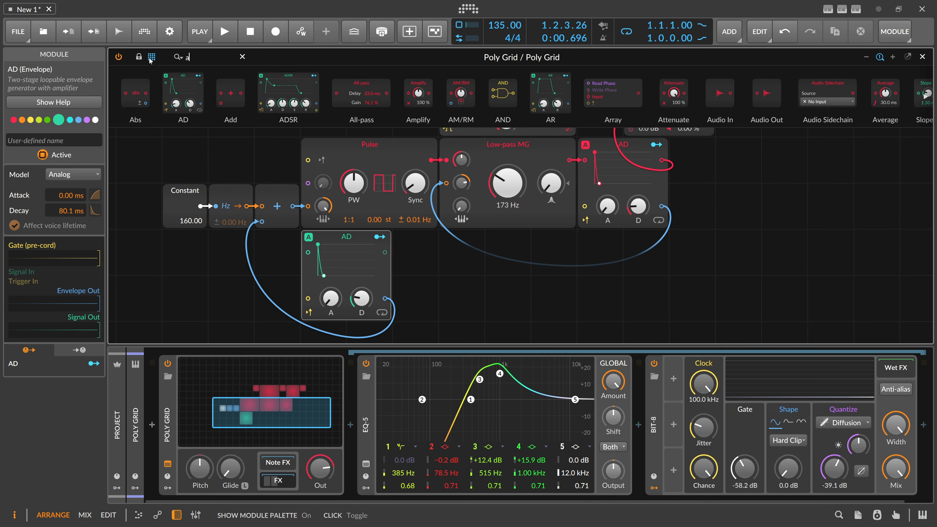
{"action": "type", "text": "zz"}
{"action": "key", "text": "BackSpace"}
{"action": "key", "text": "BackSpace"}
{"action": "type", "text": "tt"}
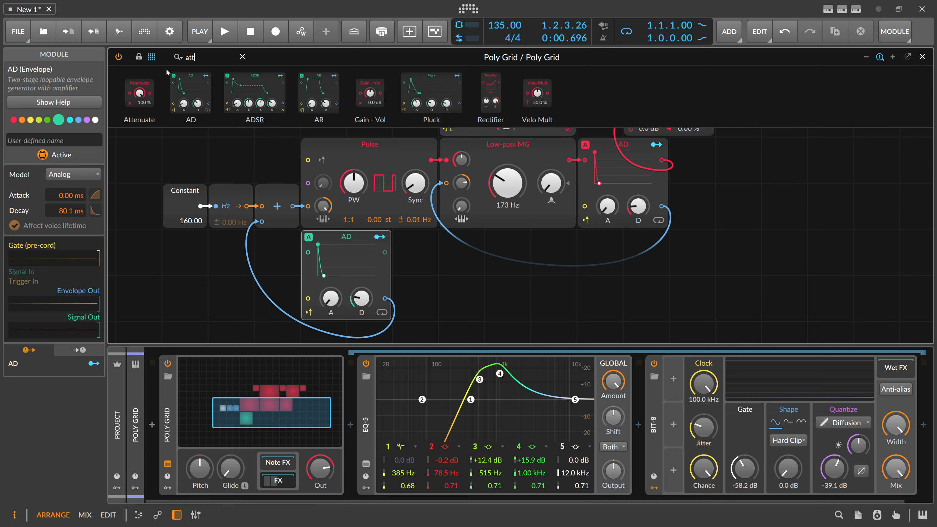
{"action": "key", "text": "Return"}
Set the amplitude AD's decay to 464 ms, the pitch AD's decay to 125 ms and the Attenuate amount to 13.4%.
{"action": "left_click_drag", "start_coordinate": [397, 290], "coordinate": [362, 287]}
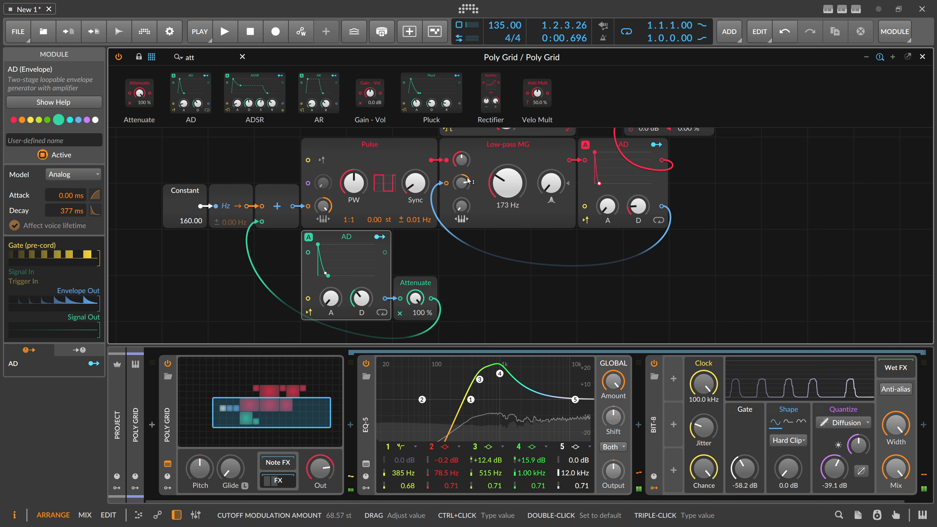
{"action": "left_click_drag", "start_coordinate": [638, 206], "coordinate": [638, 207]}
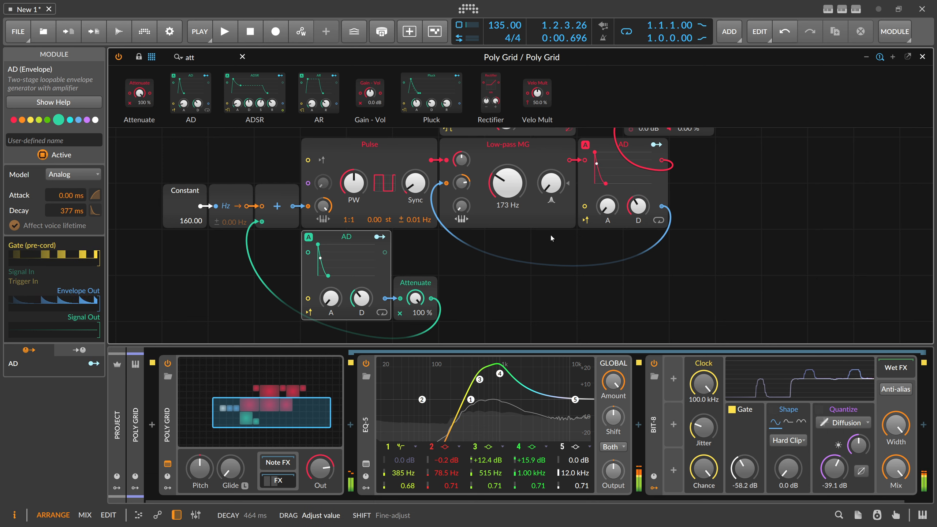
{"action": "left_click_drag", "start_coordinate": [362, 298], "coordinate": [362, 310]}
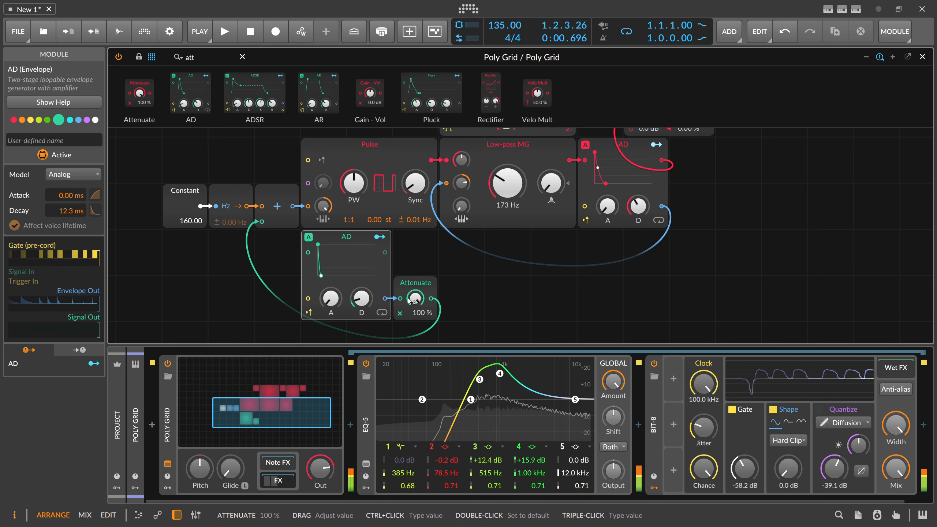
{"action": "left_click_drag", "start_coordinate": [415, 298], "coordinate": [415, 308]}
{"action": "left_click_drag", "start_coordinate": [361, 299], "coordinate": [366, 299]}
{"action": "left_click_drag", "start_coordinate": [416, 298], "coordinate": [415, 303]}
{"action": "left_click_drag", "start_coordinate": [361, 299], "coordinate": [361, 287]}
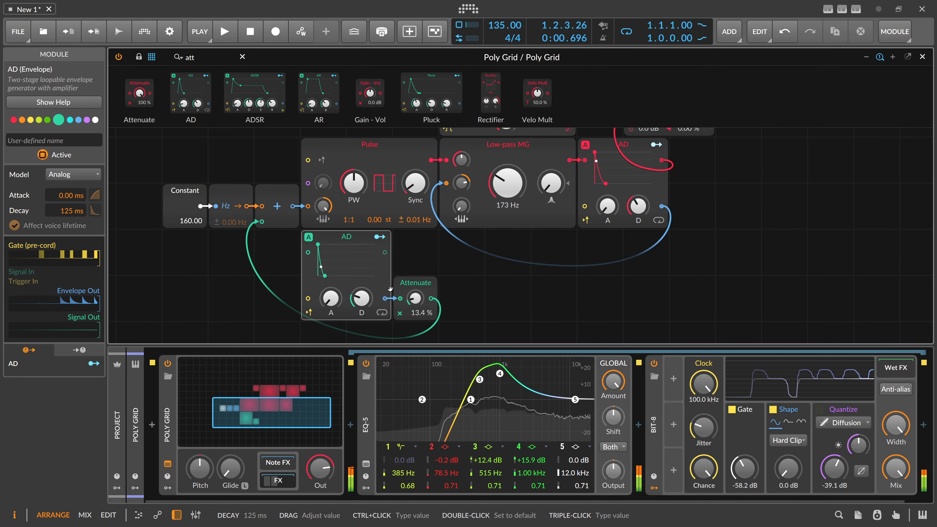
Shorten the amplitude AD's decay and raise the Pulse's Sync to +11.38 st.
{"action": "left_click_drag", "start_coordinate": [637, 206], "coordinate": [637, 218]}
{"action": "scroll", "coordinate": [302, 237], "scroll_direction": "up", "scroll_amount": 2}
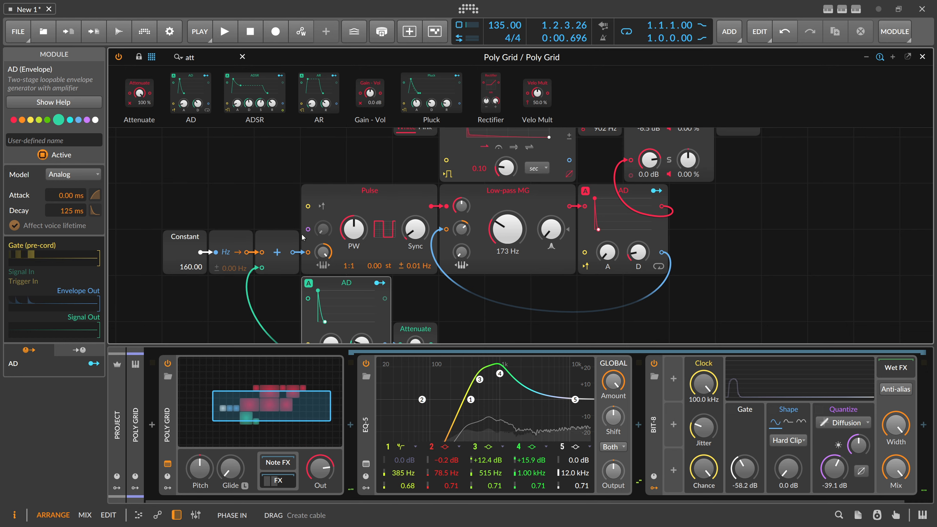
{"action": "left_click_drag", "start_coordinate": [414, 229], "coordinate": [415, 218]}
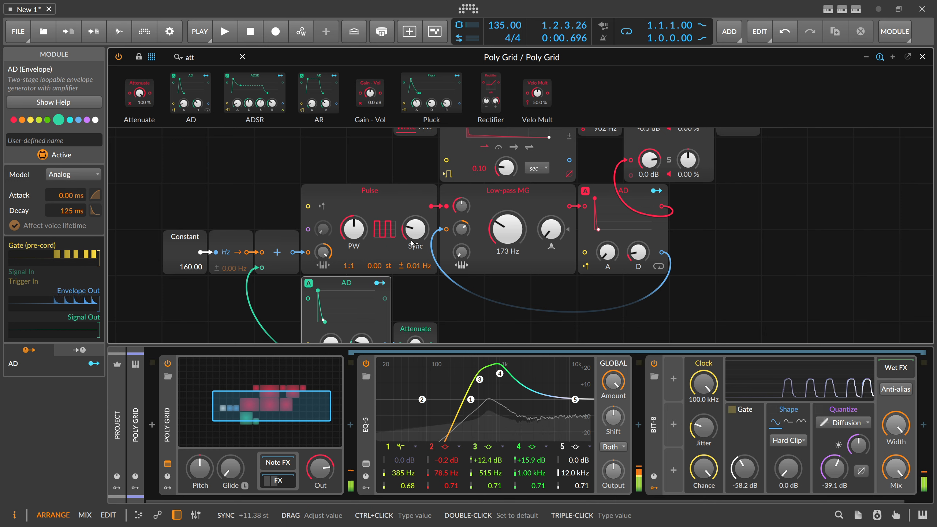
Set the pitch AD's decay to 219 ms with the Attenuate at 14.9%, and the Segments rate to 0.05 sec.
{"action": "scroll", "coordinate": [371, 284], "scroll_direction": "down", "scroll_amount": 2}
{"action": "left_click_drag", "start_coordinate": [362, 297], "coordinate": [416, 289]}
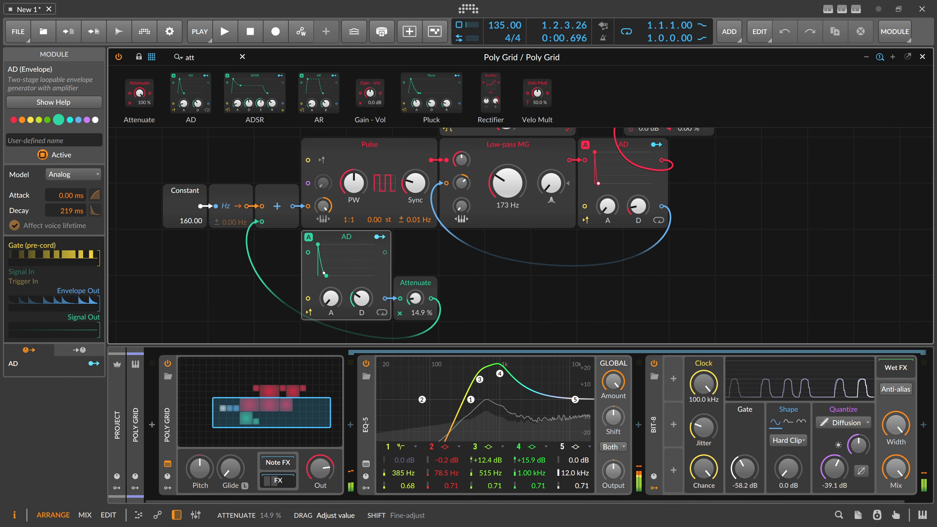
{"action": "scroll", "coordinate": [530, 259], "scroll_direction": "up", "scroll_amount": 5}
{"action": "left_click_drag", "start_coordinate": [509, 259], "coordinate": [510, 266]}
Set EQ-5 band 3 to 0.0 dB at 1.20 kHz, band 1 to 848 Hz and band 4 to +19.7 dB at 1.29 kHz.
{"action": "scroll", "coordinate": [509, 263], "scroll_direction": "down", "scroll_amount": 1}
{"action": "double_click", "coordinate": [481, 376]}
{"action": "left_click_drag", "start_coordinate": [500, 374], "coordinate": [500, 370]}
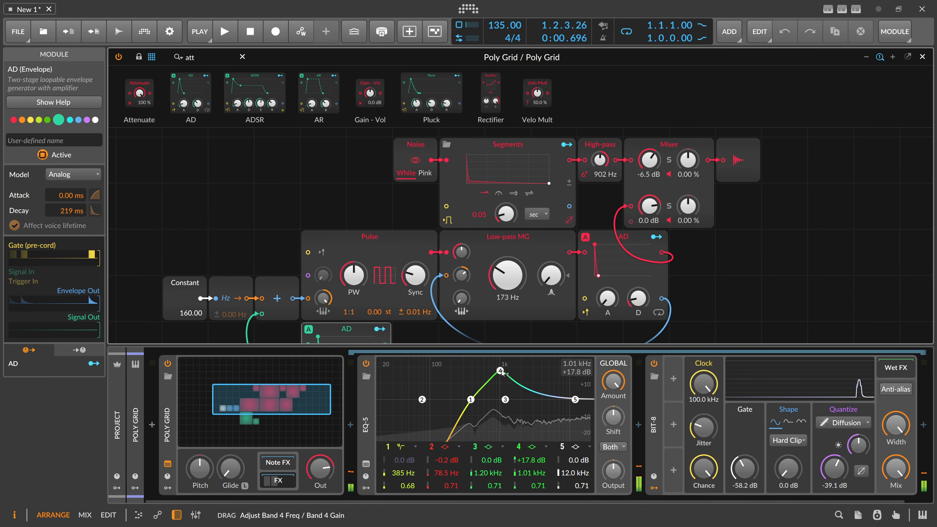
{"action": "left_click_drag", "start_coordinate": [471, 400], "coordinate": [508, 368]}
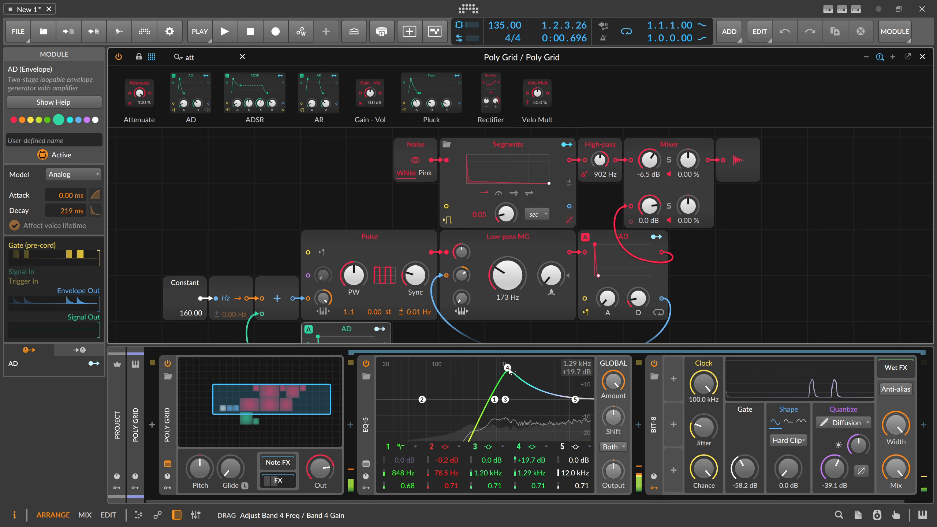
Set the Segments rate to 0.07 sec, and adjust the amplitude AD's decay and lower the Pulse's Sync.
{"action": "left_click_drag", "start_coordinate": [508, 217], "coordinate": [508, 215]}
{"action": "left_click_drag", "start_coordinate": [638, 298], "coordinate": [638, 317]}
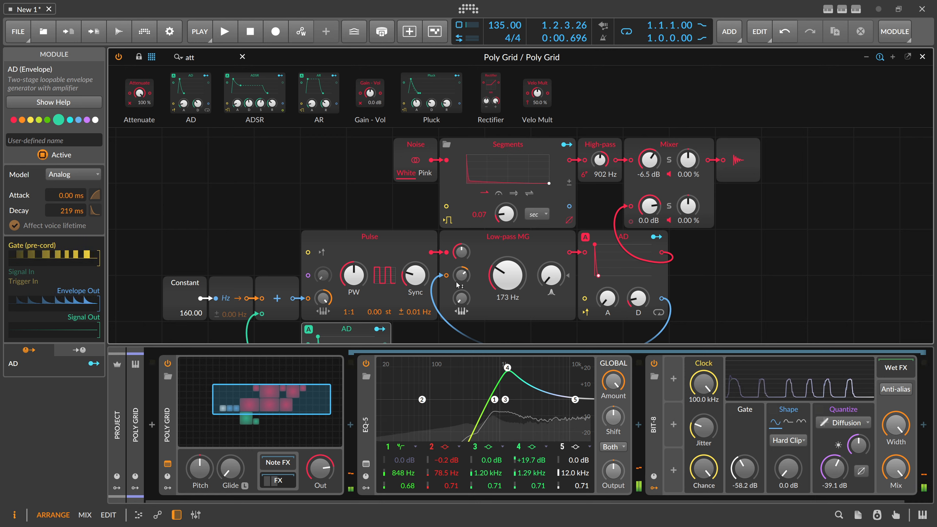
{"action": "left_click_drag", "start_coordinate": [415, 275], "coordinate": [416, 283]}
Set the Low-pass MG cutoff to 330 Hz, the Segments rate to 0.16 sec and the High-pass cutoff to 541 Hz.
{"action": "left_click_drag", "start_coordinate": [507, 275], "coordinate": [462, 268]}
{"action": "left_click_drag", "start_coordinate": [505, 217], "coordinate": [505, 221]}
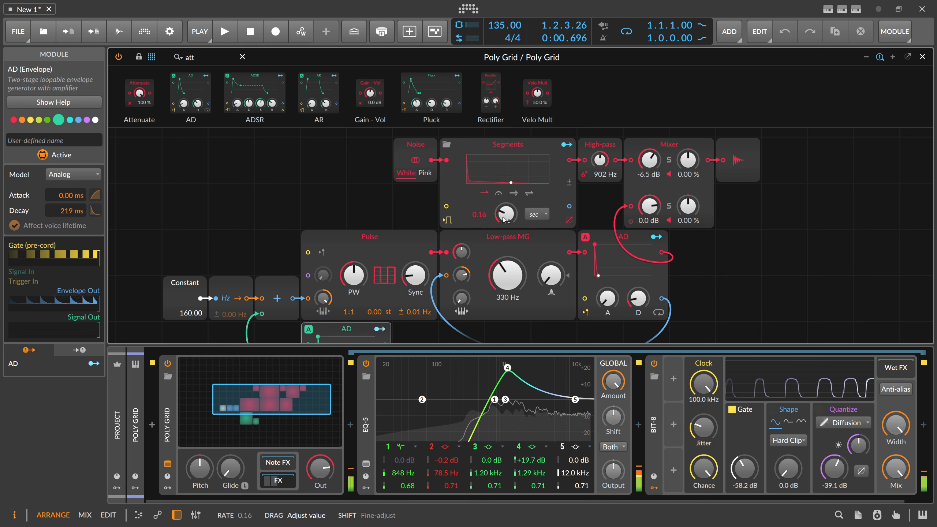
{"action": "left_click_drag", "start_coordinate": [599, 160], "coordinate": [599, 168]}
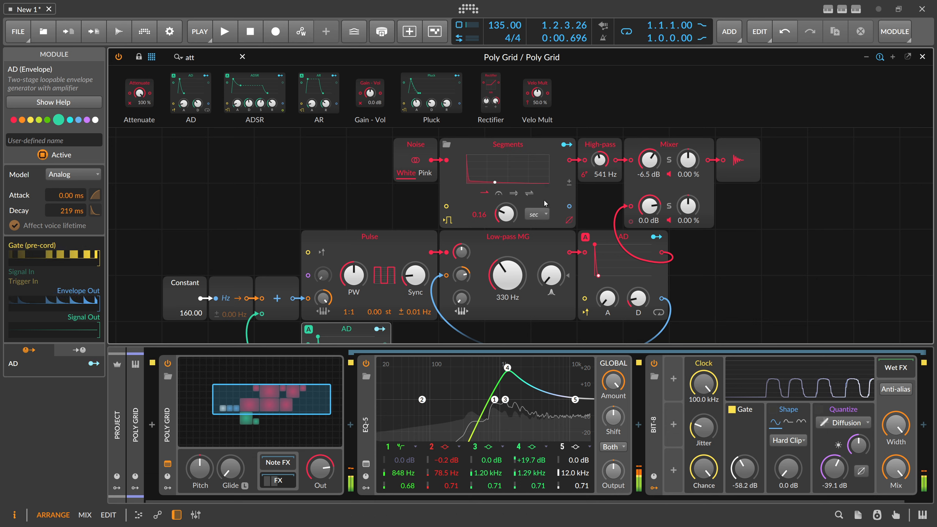
Lower the Low-pass MG cutoff to 191 Hz, and set the pitch AD's decay to 62.5 ms with the Attenuate at 7.43%.
{"action": "scroll", "coordinate": [497, 221], "scroll_direction": "down", "scroll_amount": 2}
{"action": "left_click_drag", "start_coordinate": [497, 221], "coordinate": [499, 233]}
{"action": "scroll", "coordinate": [442, 239], "scroll_direction": "down", "scroll_amount": 4}
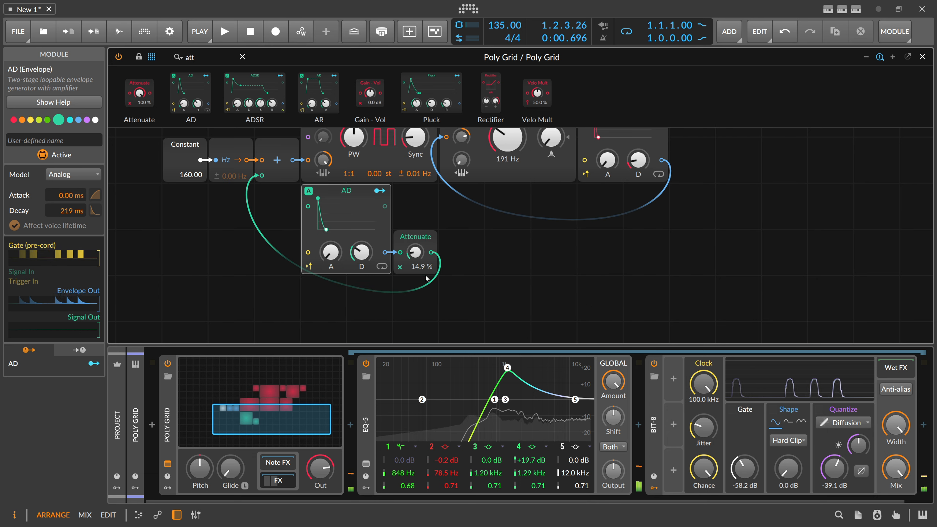
{"action": "left_click_drag", "start_coordinate": [361, 252], "coordinate": [362, 259]}
{"action": "scroll", "coordinate": [376, 238], "scroll_direction": "up", "scroll_amount": 2}
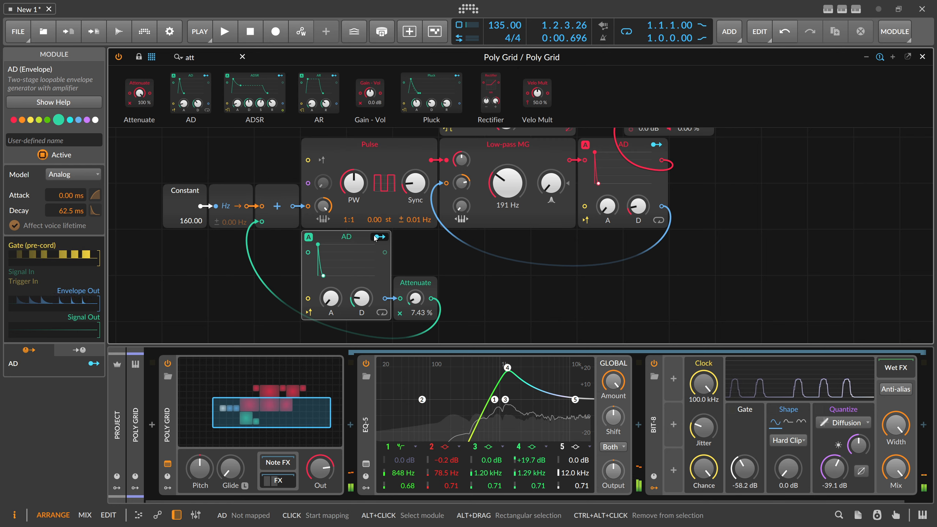
Lower the Pulse's Sync and pulse width, and set the amplitude AD's decay to 30.1 ms.
{"action": "left_click_drag", "start_coordinate": [414, 185], "coordinate": [415, 191]}
{"action": "left_click_drag", "start_coordinate": [354, 183], "coordinate": [354, 180]}
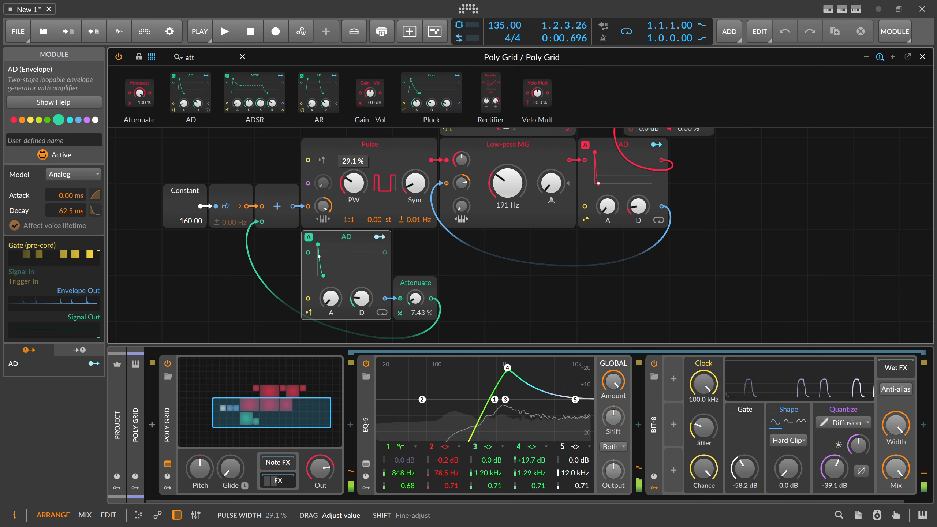
{"action": "left_click_drag", "start_coordinate": [638, 206], "coordinate": [637, 204]}
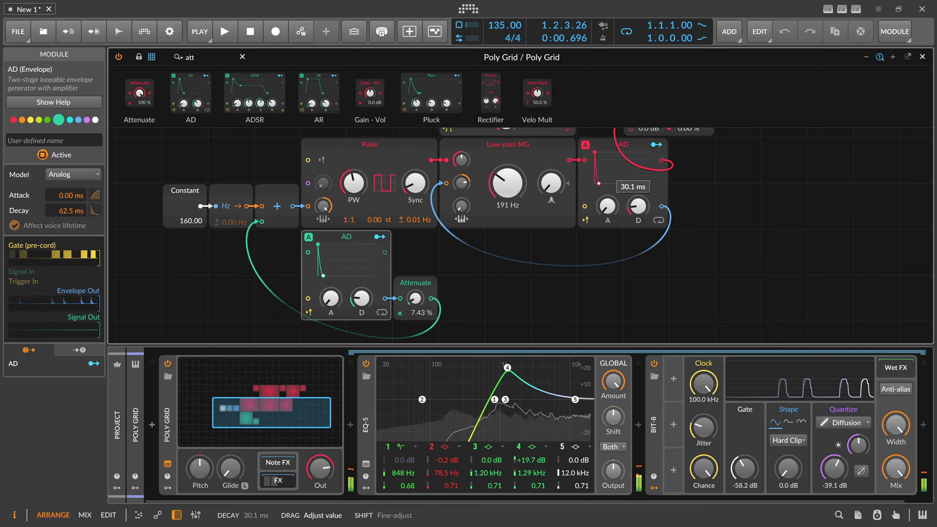
Move EQ-5 band 1 to 526 Hz and band 4 to +17.6 dB at 715 Hz, and set the Bit-8 Shape drive to +12.7 dB with a lower Mix.
{"action": "left_click_drag", "start_coordinate": [508, 367], "coordinate": [497, 369]}
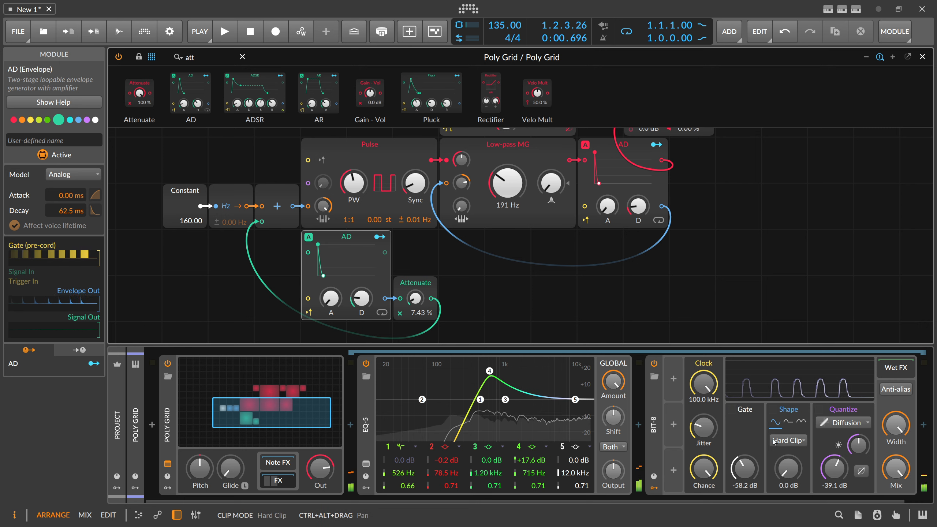
{"action": "mouse_move", "coordinate": [788, 468]}
{"action": "left_mouse_down"}
{"action": "mouse_move", "coordinate": [788, 455]}
{"action": "mouse_move", "coordinate": [788, 471]}
{"action": "left_mouse_up"}
{"action": "left_click_drag", "start_coordinate": [895, 468], "coordinate": [895, 506]}
{"action": "left_click_drag", "start_coordinate": [896, 469], "coordinate": [897, 468]}
Add a Convolution reverb device after the Bit-8 in the device chain.
{"action": "scroll", "coordinate": [766, 453], "scroll_direction": "right", "scroll_amount": 2}
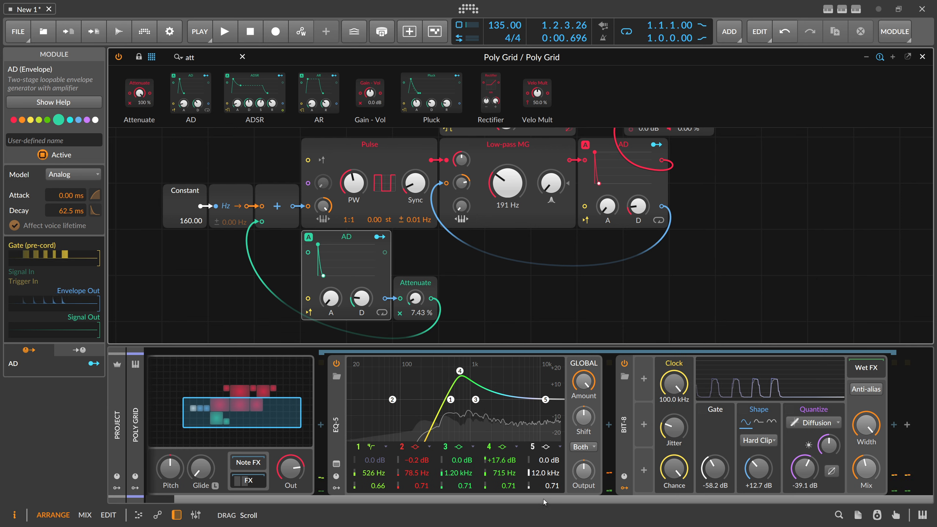
{"action": "left_click", "coordinate": [893, 425]}
{"action": "type", "text": "convo"}
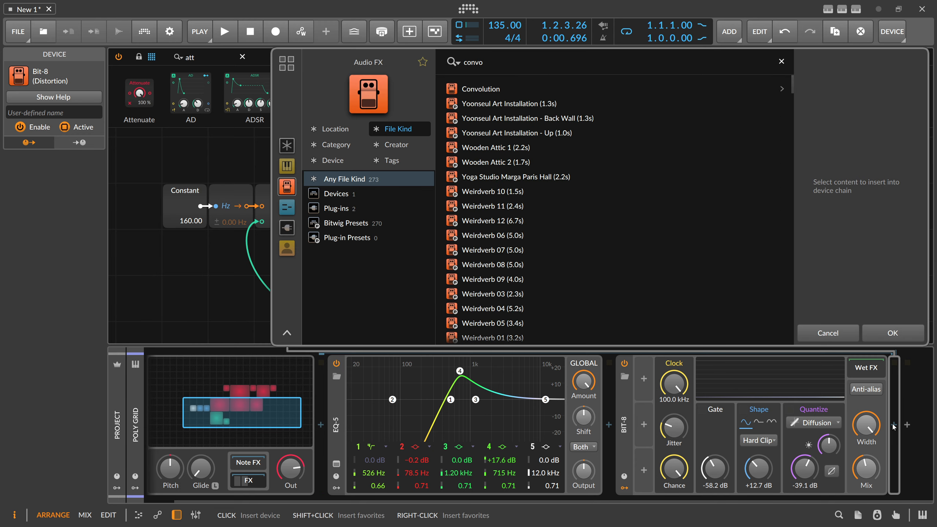
{"action": "key", "text": "Return"}
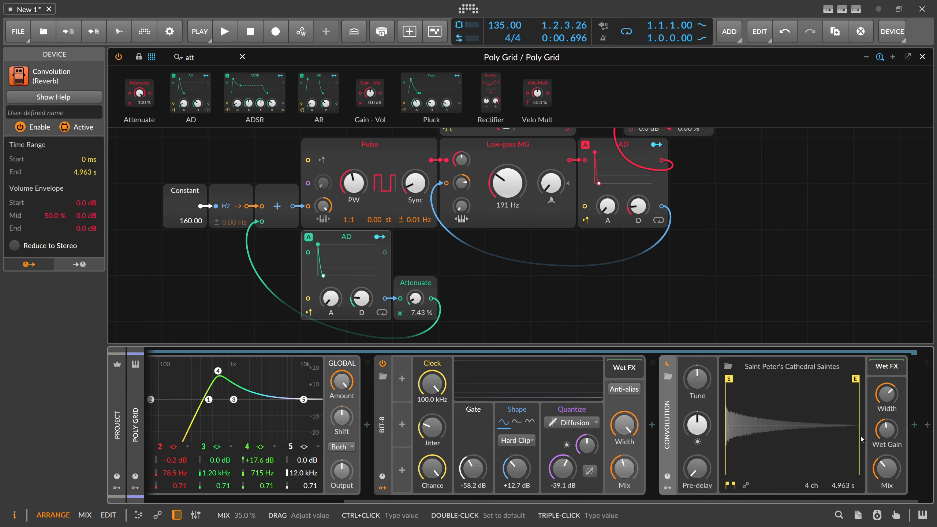
Load the Wooden Attic 1 impulse from the Real Rooms category into the Convolution device.
{"action": "left_click", "coordinate": [792, 366]}
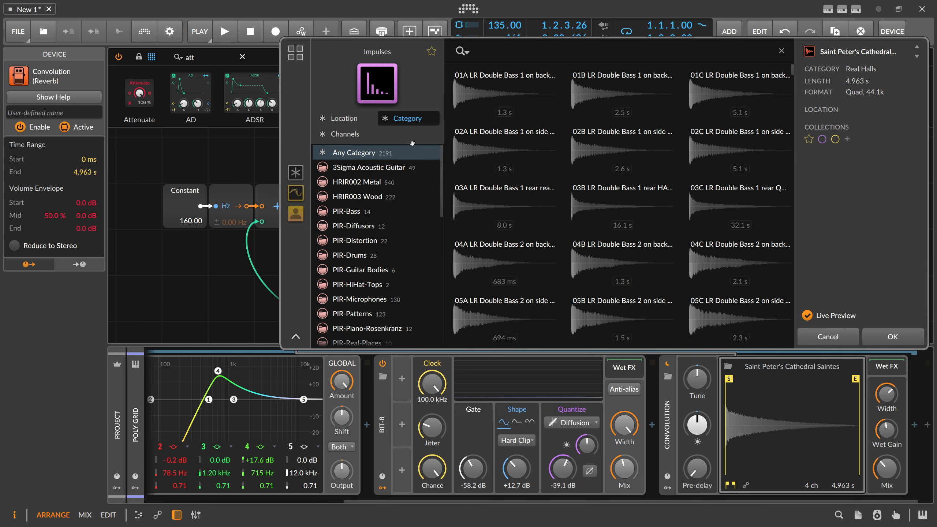
{"action": "scroll", "coordinate": [392, 211], "scroll_direction": "down", "scroll_amount": 10}
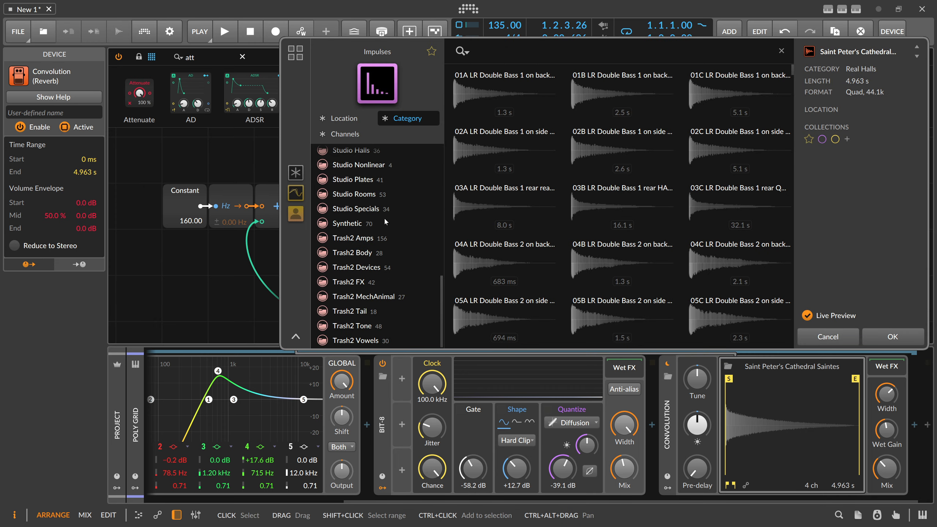
{"action": "scroll", "coordinate": [384, 220], "scroll_direction": "up", "scroll_amount": 1}
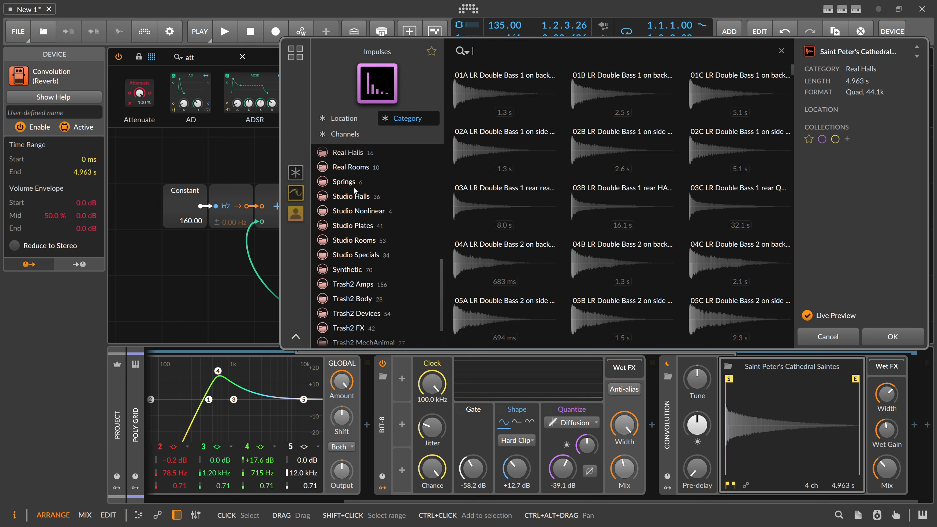
{"action": "left_click", "coordinate": [353, 167]}
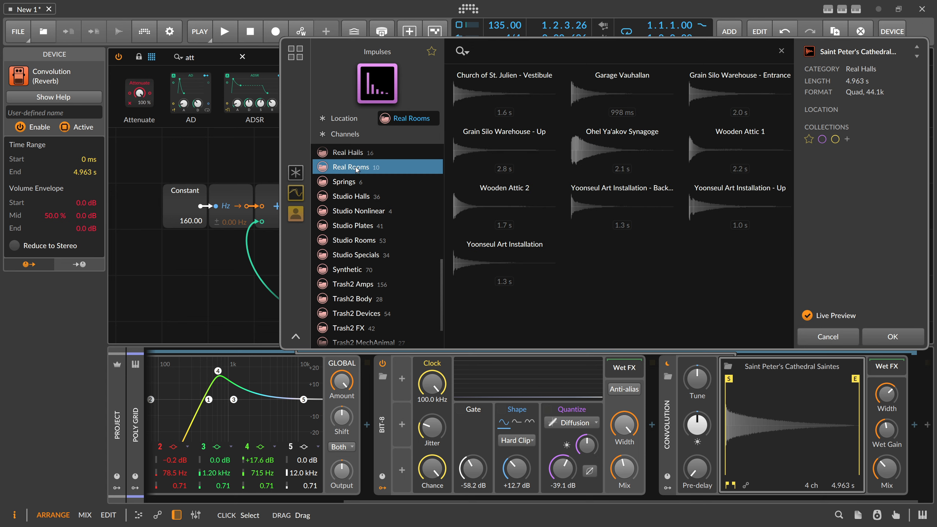
{"action": "left_click", "coordinate": [756, 163]}
{"action": "left_click", "coordinate": [892, 337]}
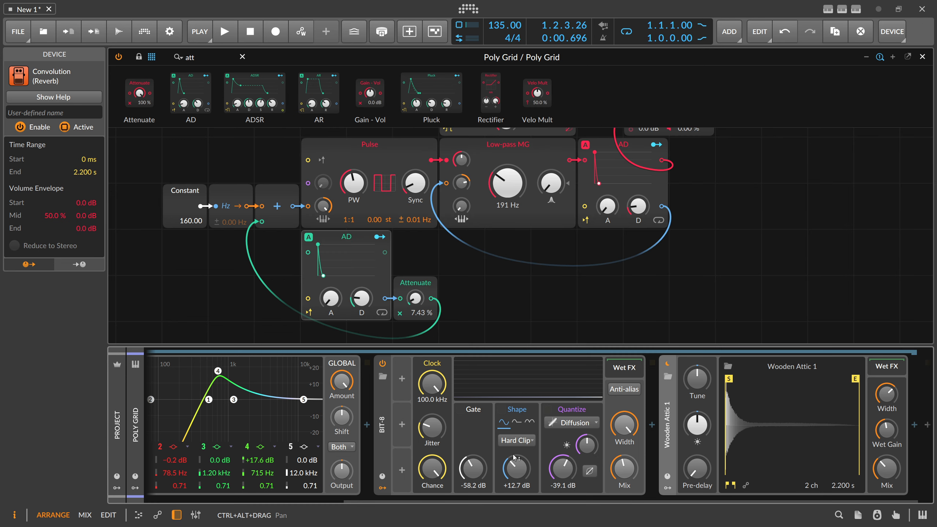
Set the Convolution reverb's Mix to 40.4 % and fine-tune its Wet Gain.
{"action": "scroll", "coordinate": [761, 484], "scroll_direction": "down", "scroll_amount": 1}
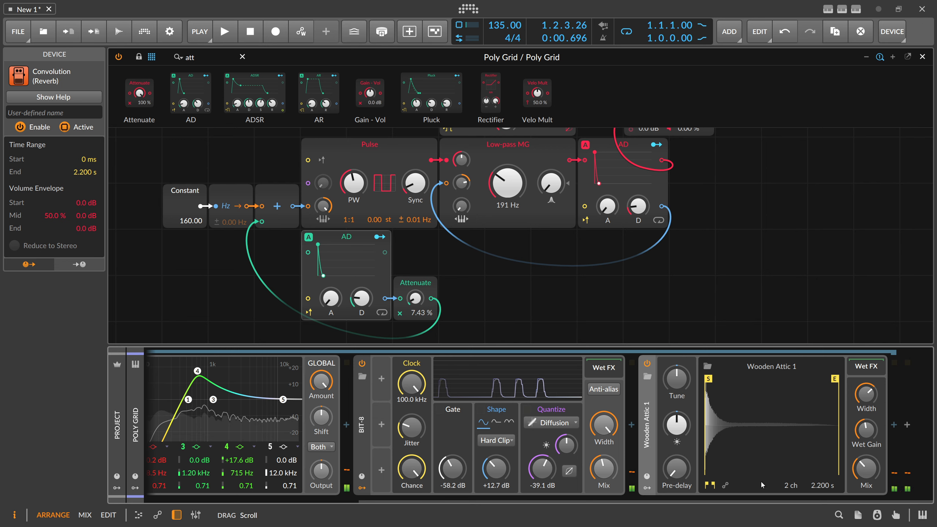
{"action": "mouse_move", "coordinate": [866, 469]}
{"action": "left_mouse_down"}
{"action": "mouse_move", "coordinate": [866, 493]}
{"action": "mouse_move", "coordinate": [866, 459]}
{"action": "left_mouse_up"}
{"action": "mouse_move", "coordinate": [865, 430]}
{"action": "left_mouse_down"}
{"action": "mouse_move", "coordinate": [865, 457]}
{"action": "mouse_move", "coordinate": [866, 432]}
{"action": "left_mouse_up"}
{"action": "left_click_drag", "start_coordinate": [866, 469], "coordinate": [866, 472]}
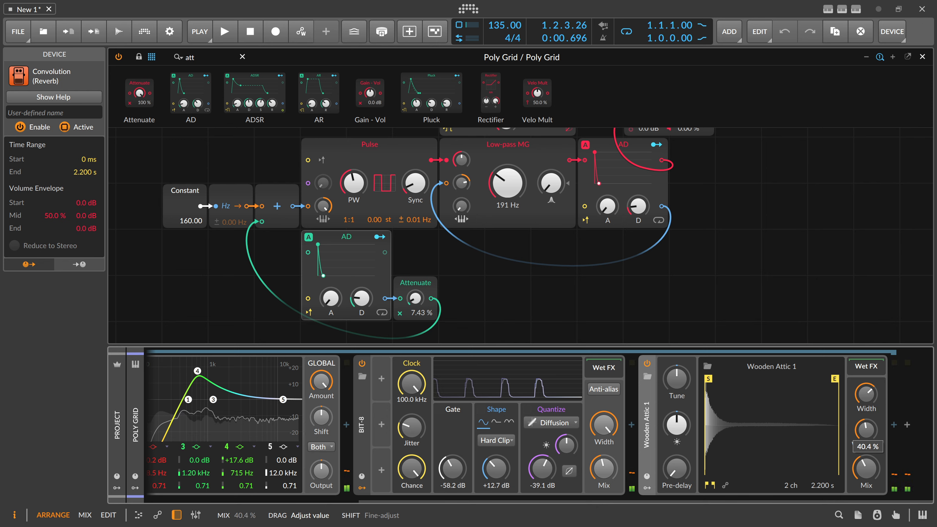
Move EQ-5 band 4 to +15.9 dB at 872 Hz and band 1 to 359 Hz.
{"action": "scroll", "coordinate": [439, 431], "scroll_direction": "up", "scroll_amount": 5}
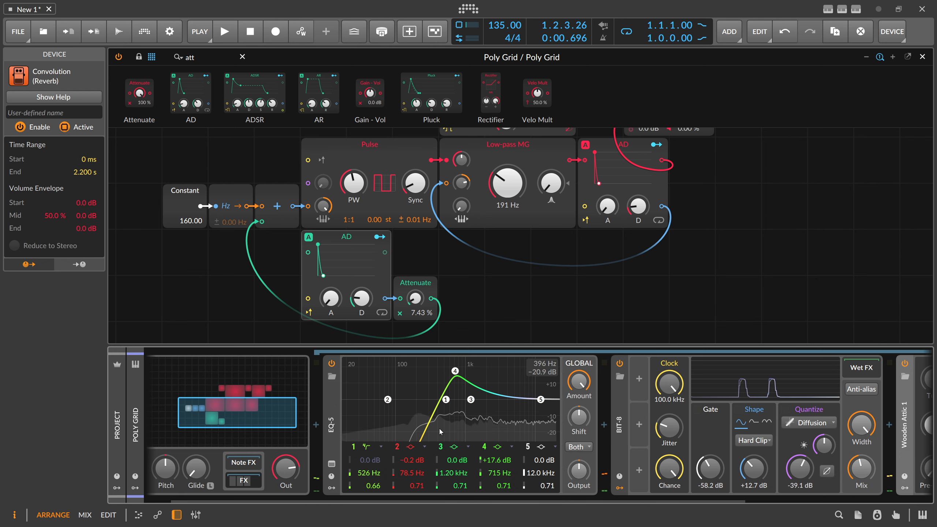
{"action": "mouse_move", "coordinate": [455, 371]}
{"action": "left_mouse_down"}
{"action": "mouse_move", "coordinate": [429, 374]}
{"action": "mouse_move", "coordinate": [416, 399]}
{"action": "mouse_move", "coordinate": [461, 374]}
{"action": "left_mouse_up"}
{"action": "left_click_drag", "start_coordinate": [415, 399], "coordinate": [435, 401]}
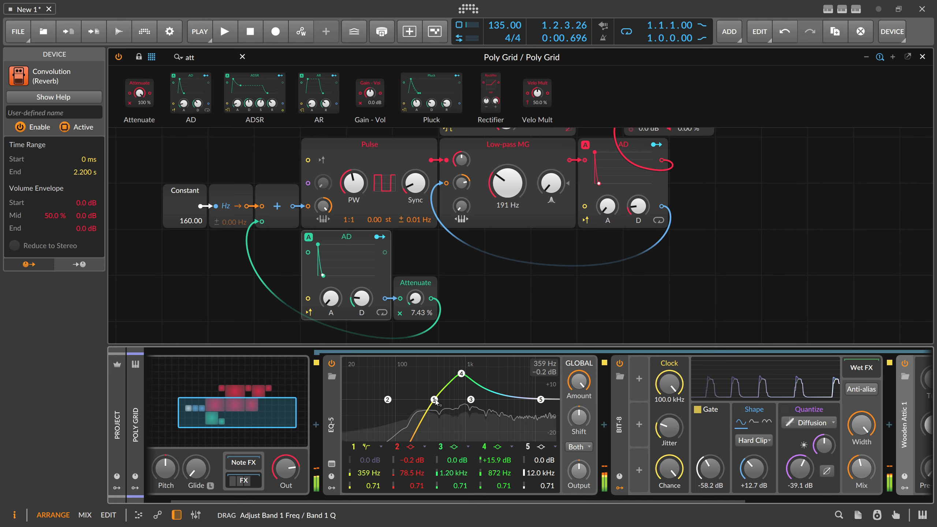
Collapse the Poly Grid's FX chain and hide the device chain to enlarge the grid editor.
{"action": "scroll", "coordinate": [657, 436], "scroll_direction": "down", "scroll_amount": 5}
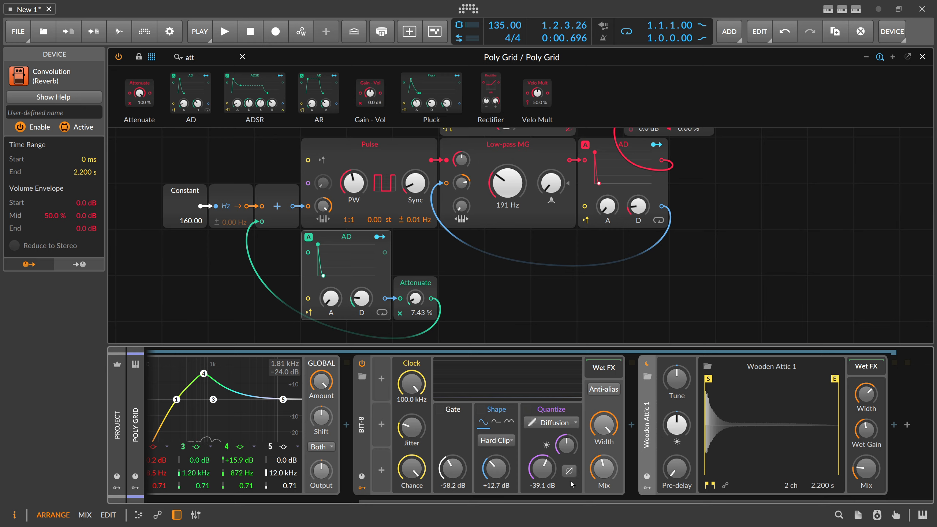
{"action": "left_click_drag", "start_coordinate": [563, 501], "coordinate": [326, 495]}
{"action": "left_click", "coordinate": [291, 480]}
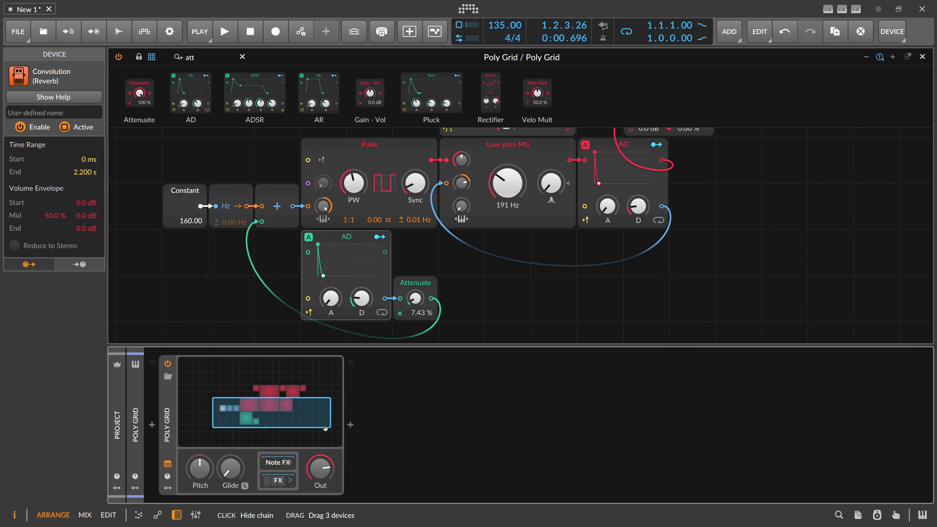
{"action": "left_click", "coordinate": [176, 515]}
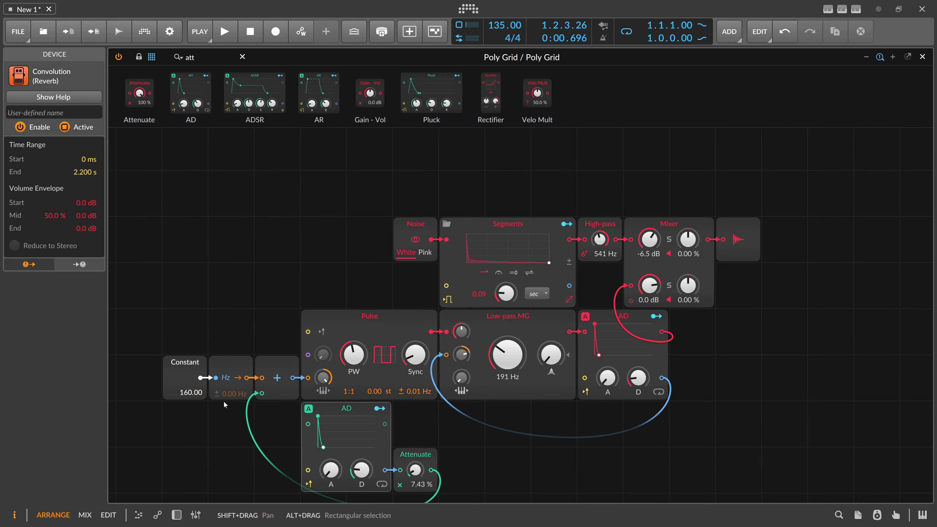
Delete the pitch AD, its Attenuate and the add module, and move the Constant and Freq → Pitch modules next to the Pulse.
{"action": "scroll", "coordinate": [224, 404], "scroll_direction": "down", "scroll_amount": 2}
{"action": "scroll", "coordinate": [225, 404], "scroll_direction": "up", "scroll_amount": 1}
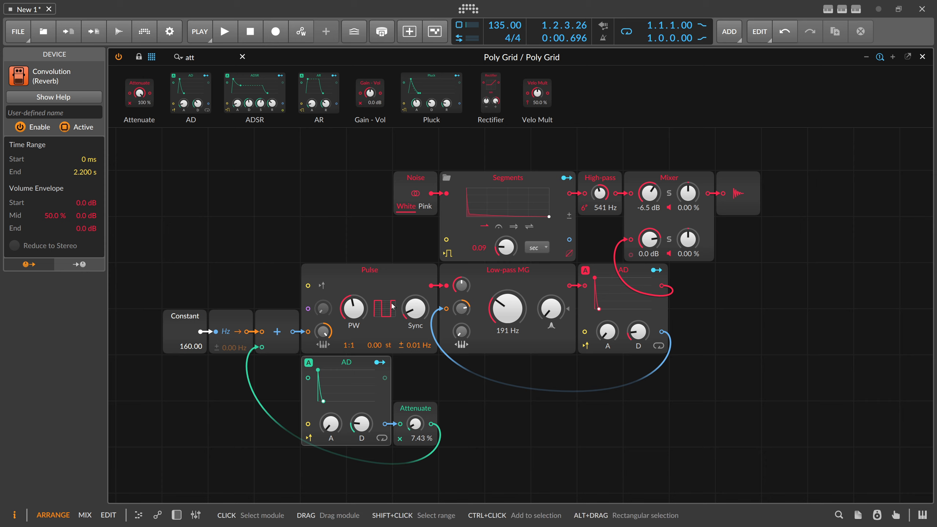
{"action": "left_click_drag", "start_coordinate": [461, 452], "coordinate": [292, 377]}
{"action": "key", "text": "Delete"}
{"action": "key", "text": "Delete"}
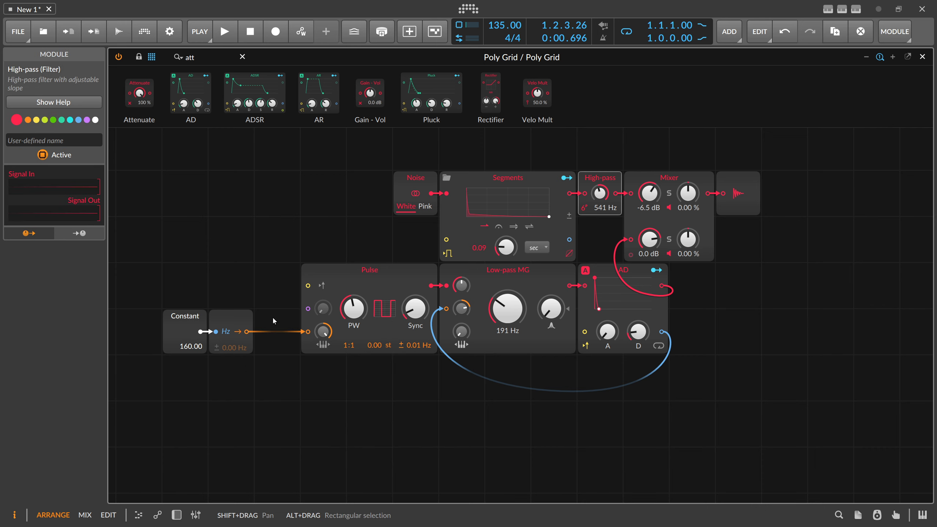
{"action": "left_click_drag", "start_coordinate": [151, 317], "coordinate": [244, 322]}
{"action": "left_click_drag", "start_coordinate": [244, 321], "coordinate": [293, 321]}
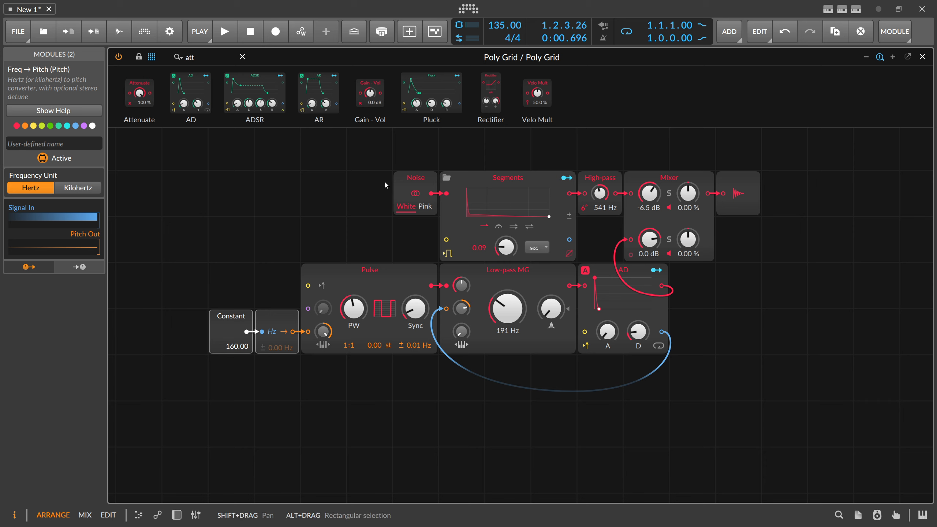
Review the EQ-5, Bit-8 and Convolution devices in the Poly Grid's FX chain, and collapse the chain.
{"action": "left_click", "coordinate": [177, 514]}
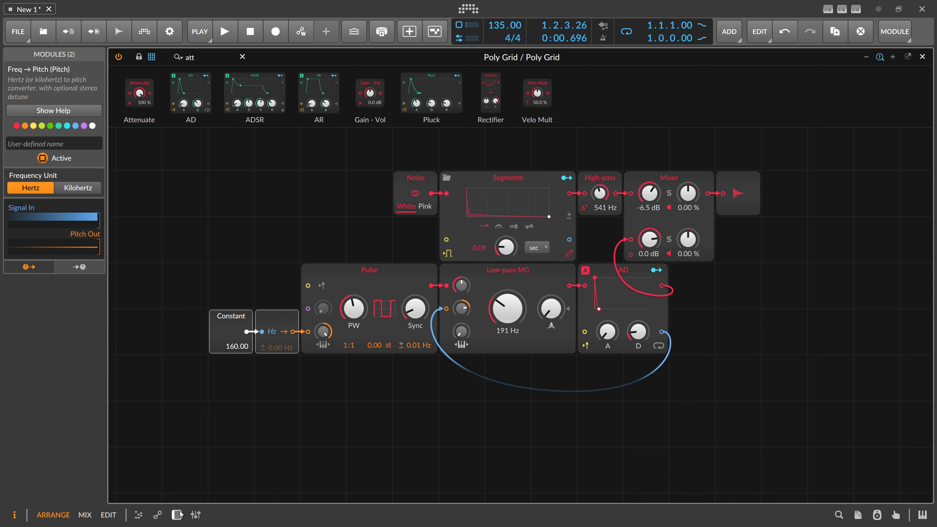
{"action": "left_click", "coordinate": [277, 481]}
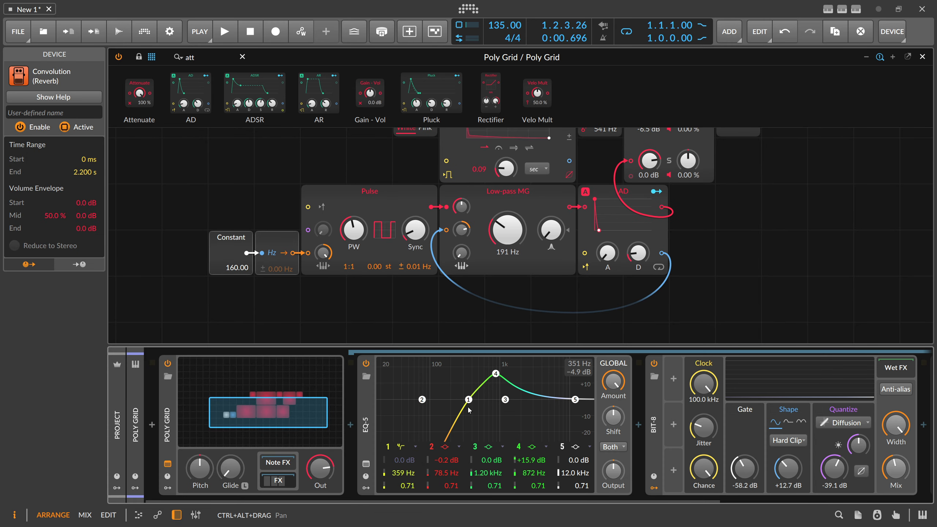
{"action": "left_click_drag", "start_coordinate": [442, 500], "coordinate": [578, 497]}
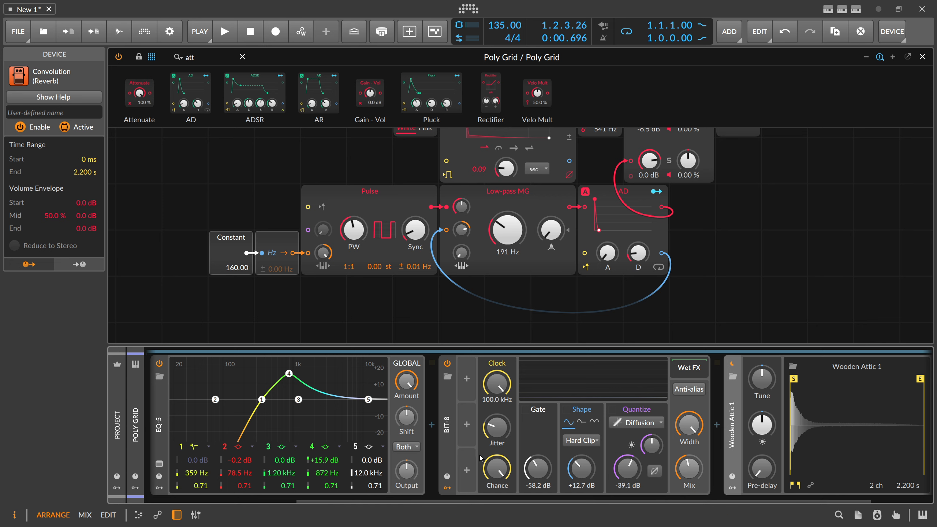
{"action": "left_click_drag", "start_coordinate": [455, 498], "coordinate": [527, 500]}
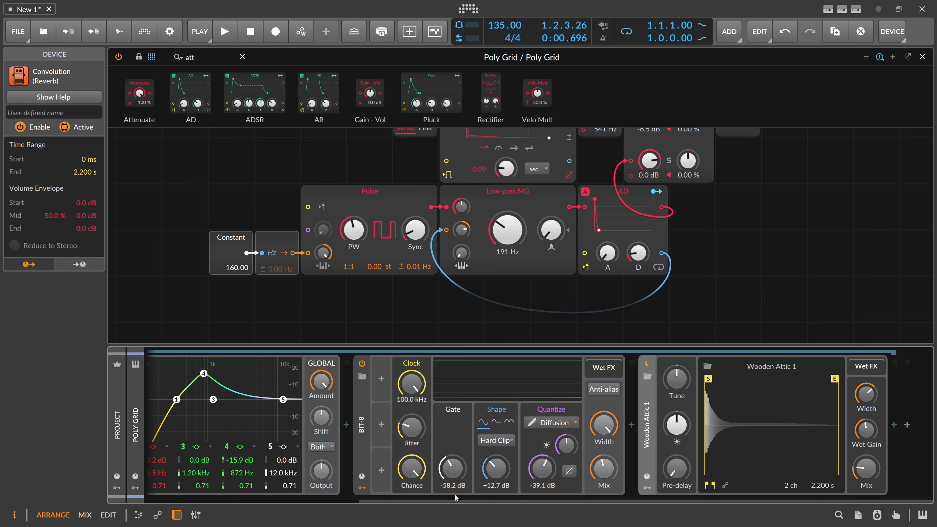
{"action": "left_click_drag", "start_coordinate": [456, 498], "coordinate": [228, 497]}
{"action": "left_click", "coordinate": [276, 480]}
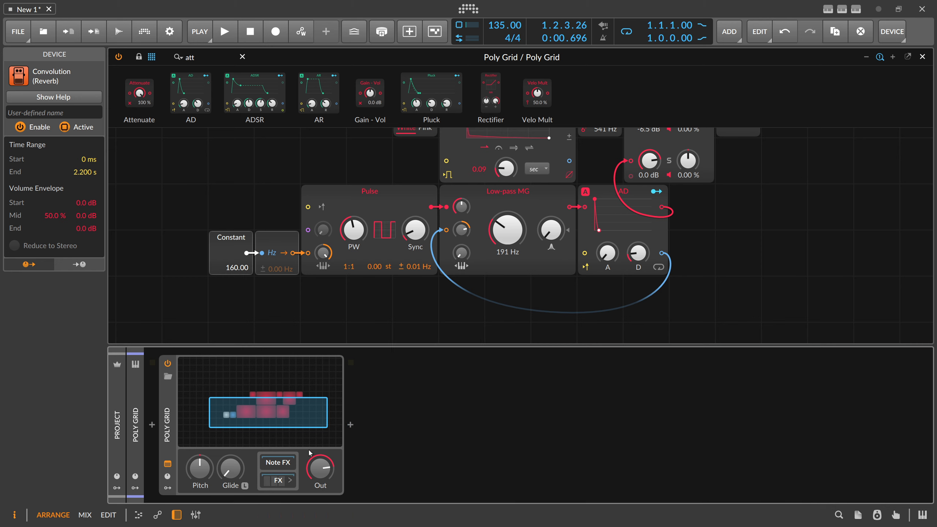